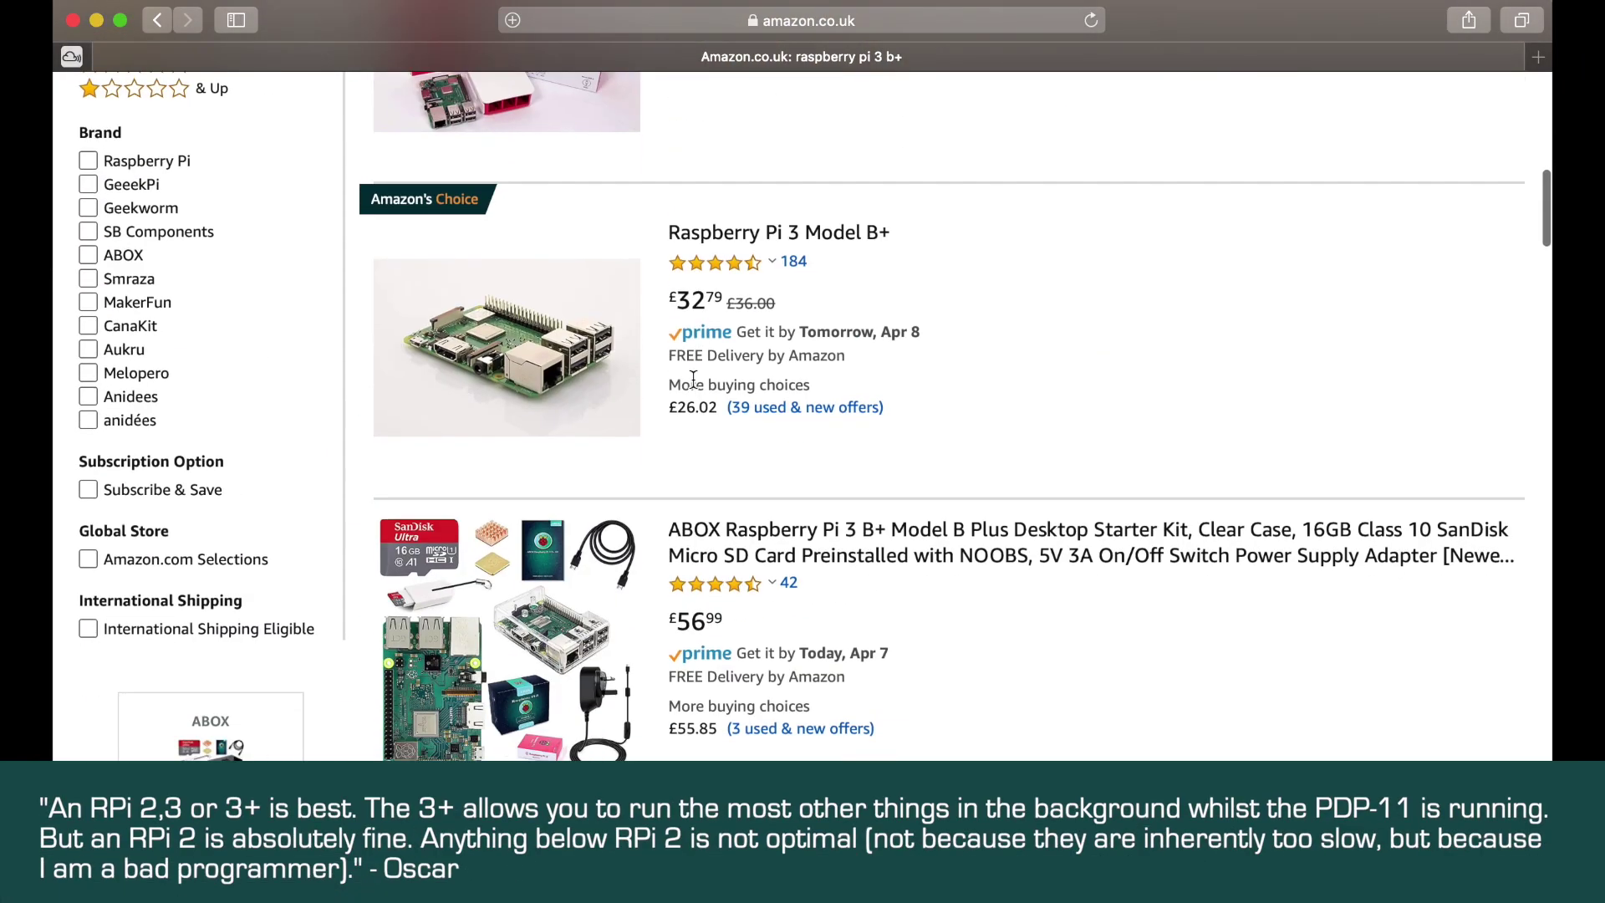
# Open the Raspberry Pi 3 Model B+ listing, then its UK/EU 5V 2.5A power adapter listing.
pyautogui.click(720, 234)
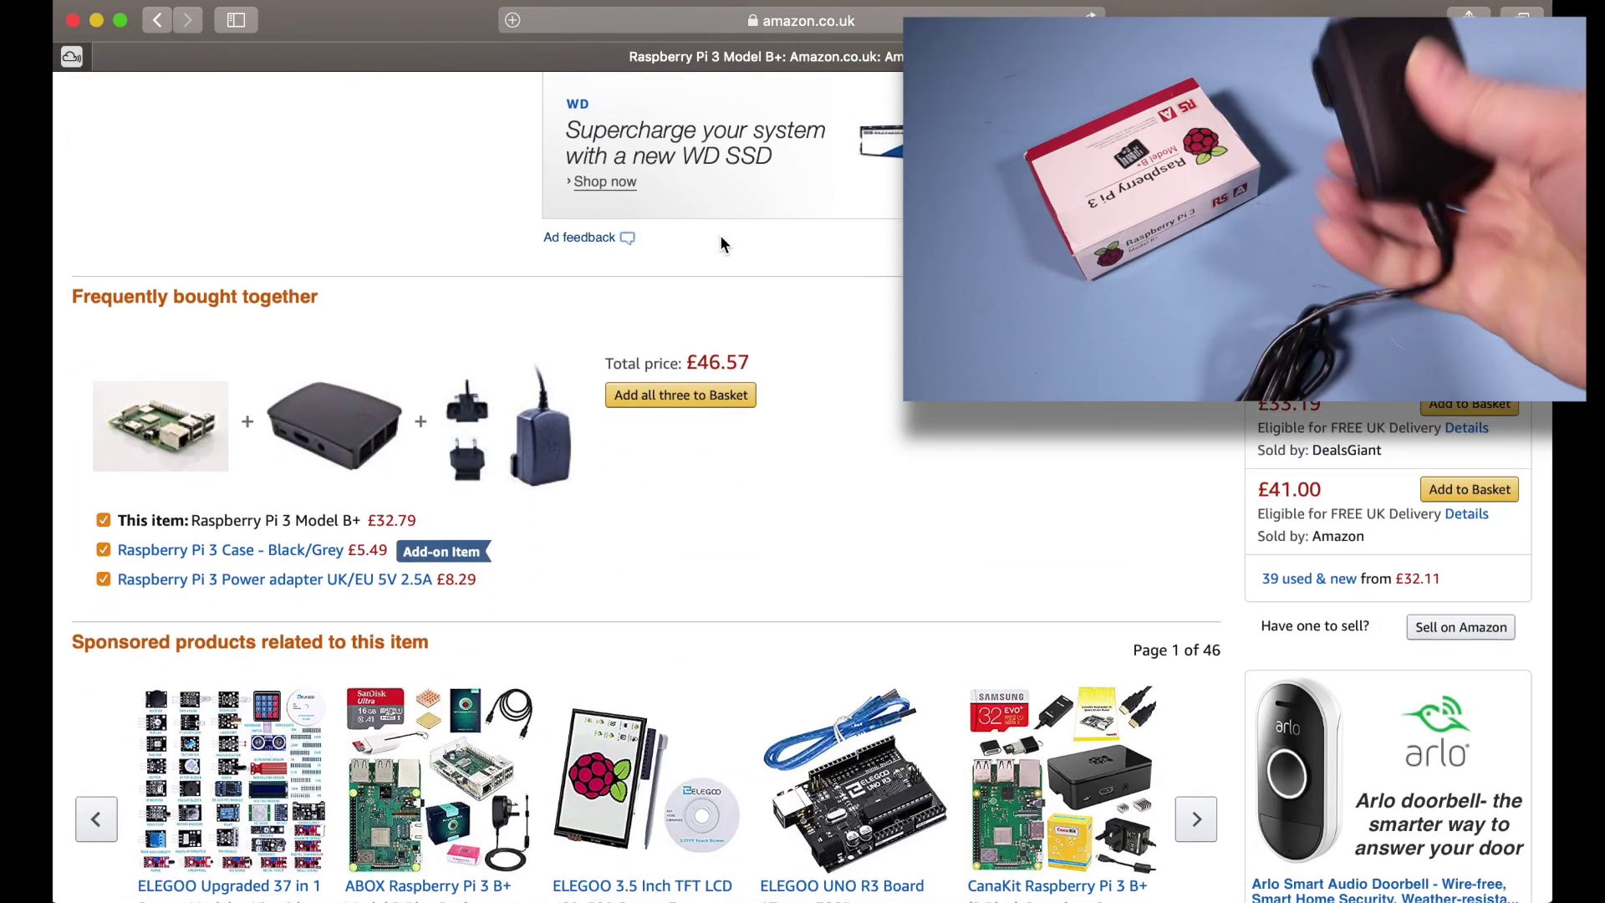
pyautogui.click(359, 579)
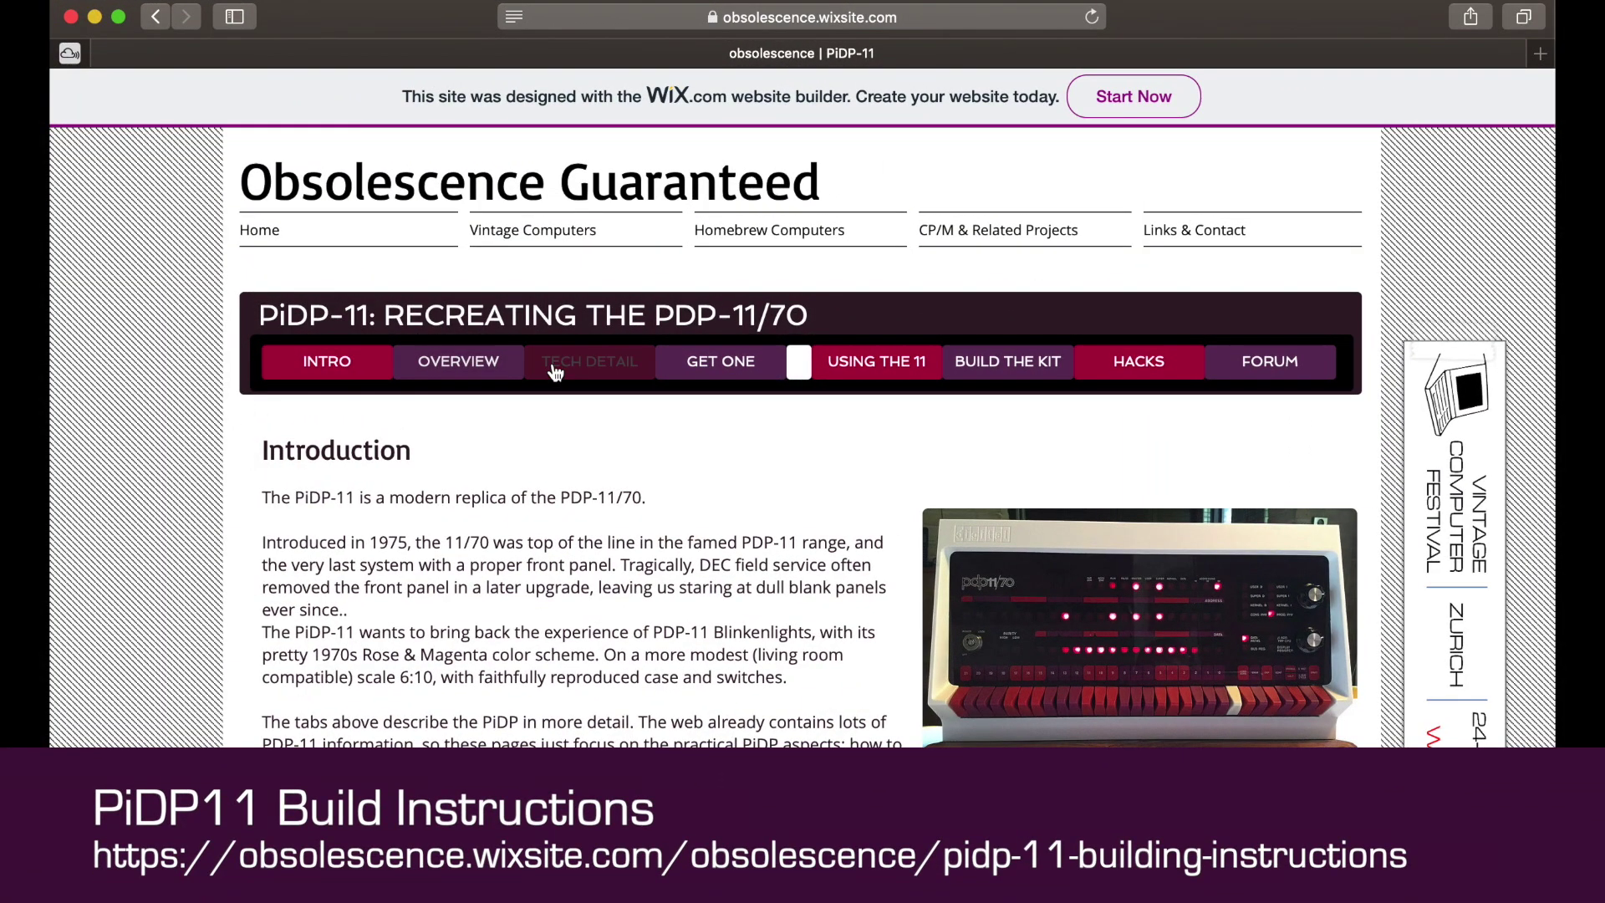
# Go to the PiDP-11 Building Instructions and scroll to '1. Prepare your Pi'.
pyautogui.click(1023, 378)
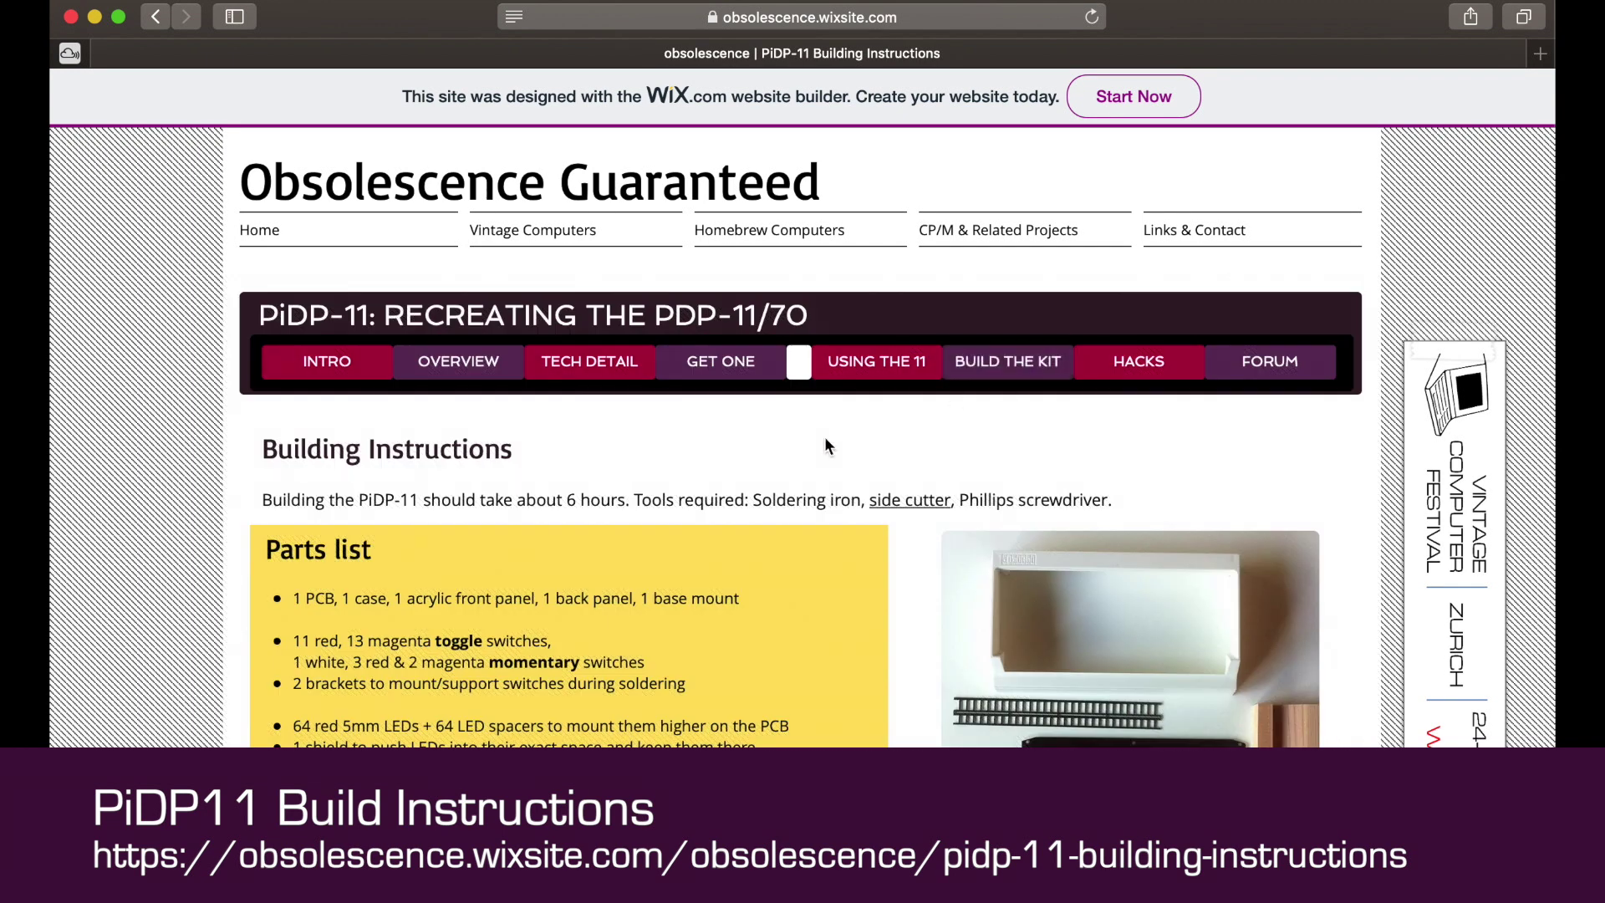
pyautogui.scroll(-12, 824, 438)
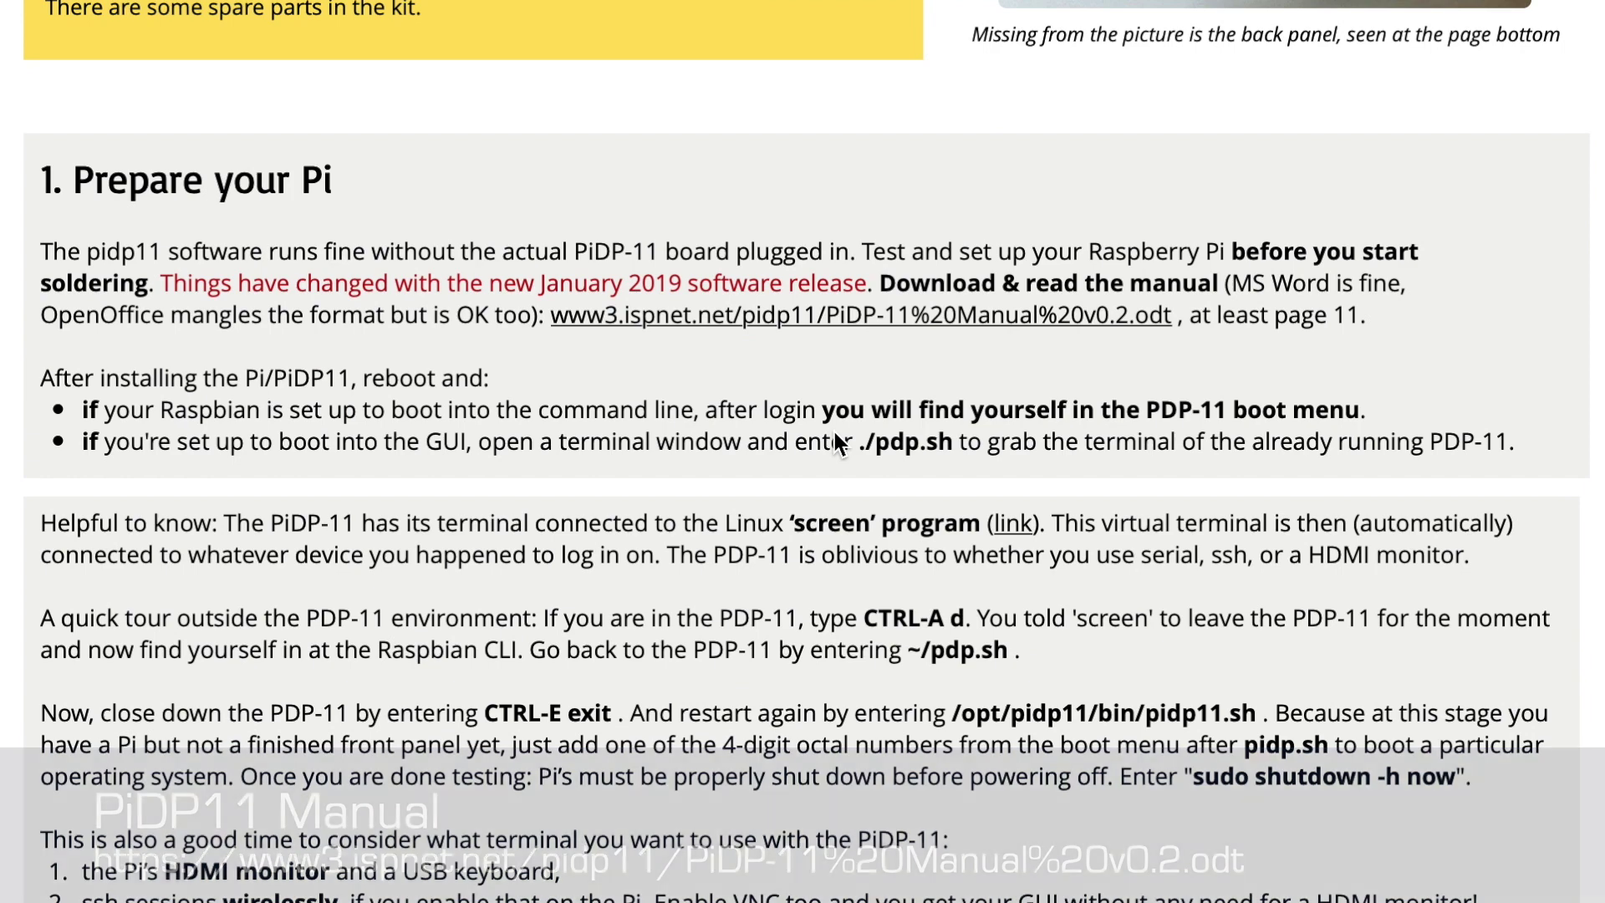
# Scroll the PiDP-11 Manual v0.2 to the 'Setting up a Raspberry Pi' heading.
pyautogui.scroll(-3, 803, 455)
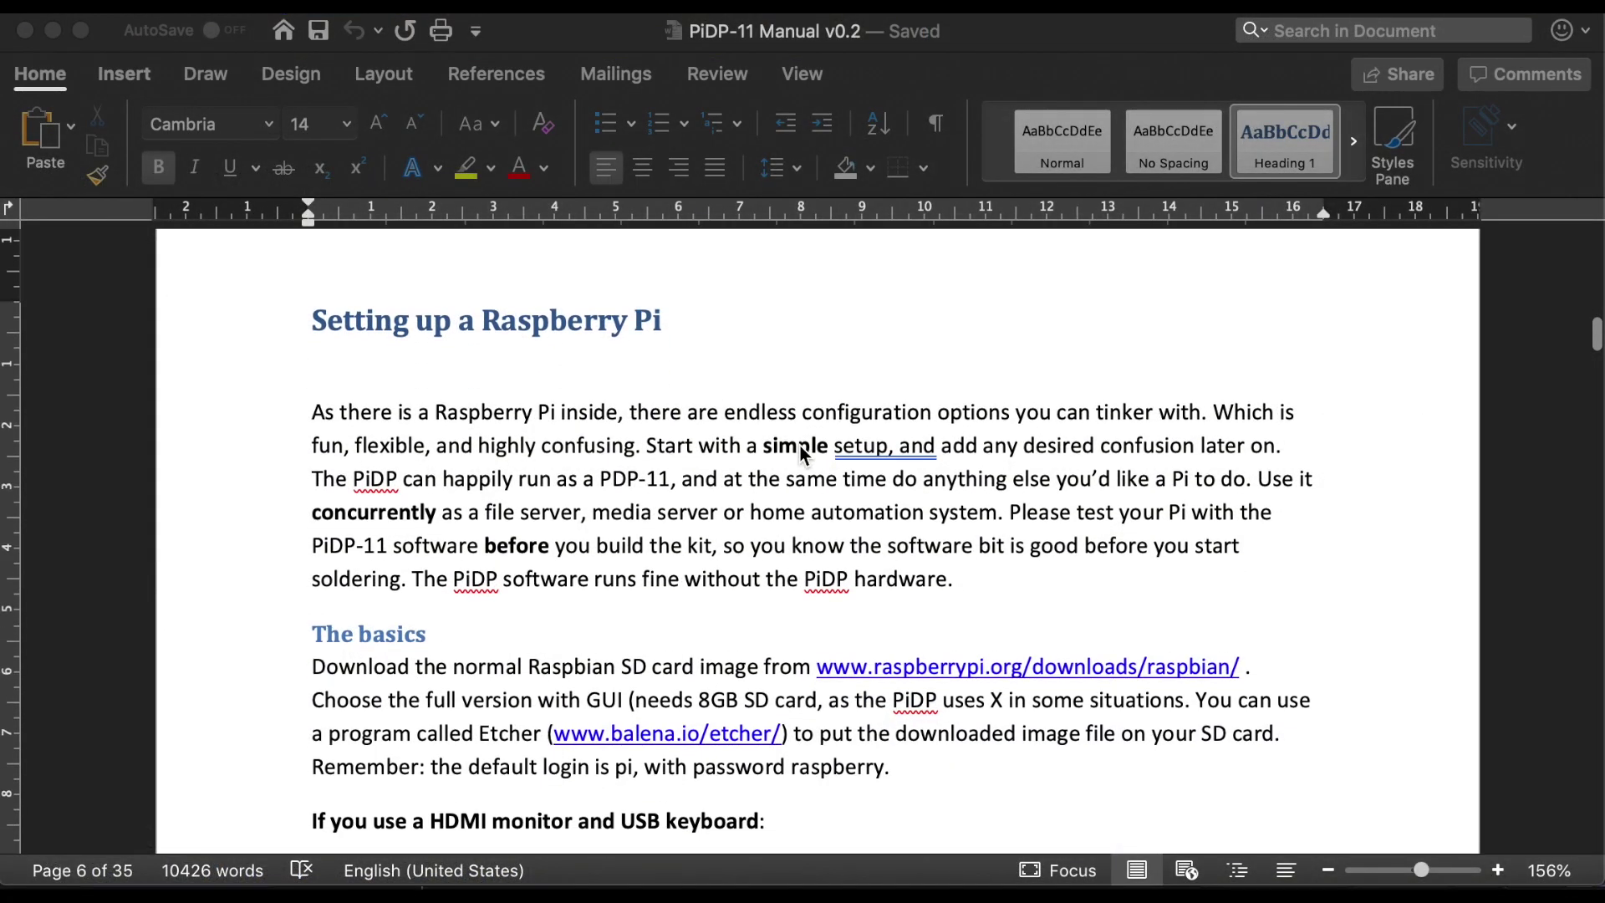
pyautogui.scroll(-1, 801, 451)
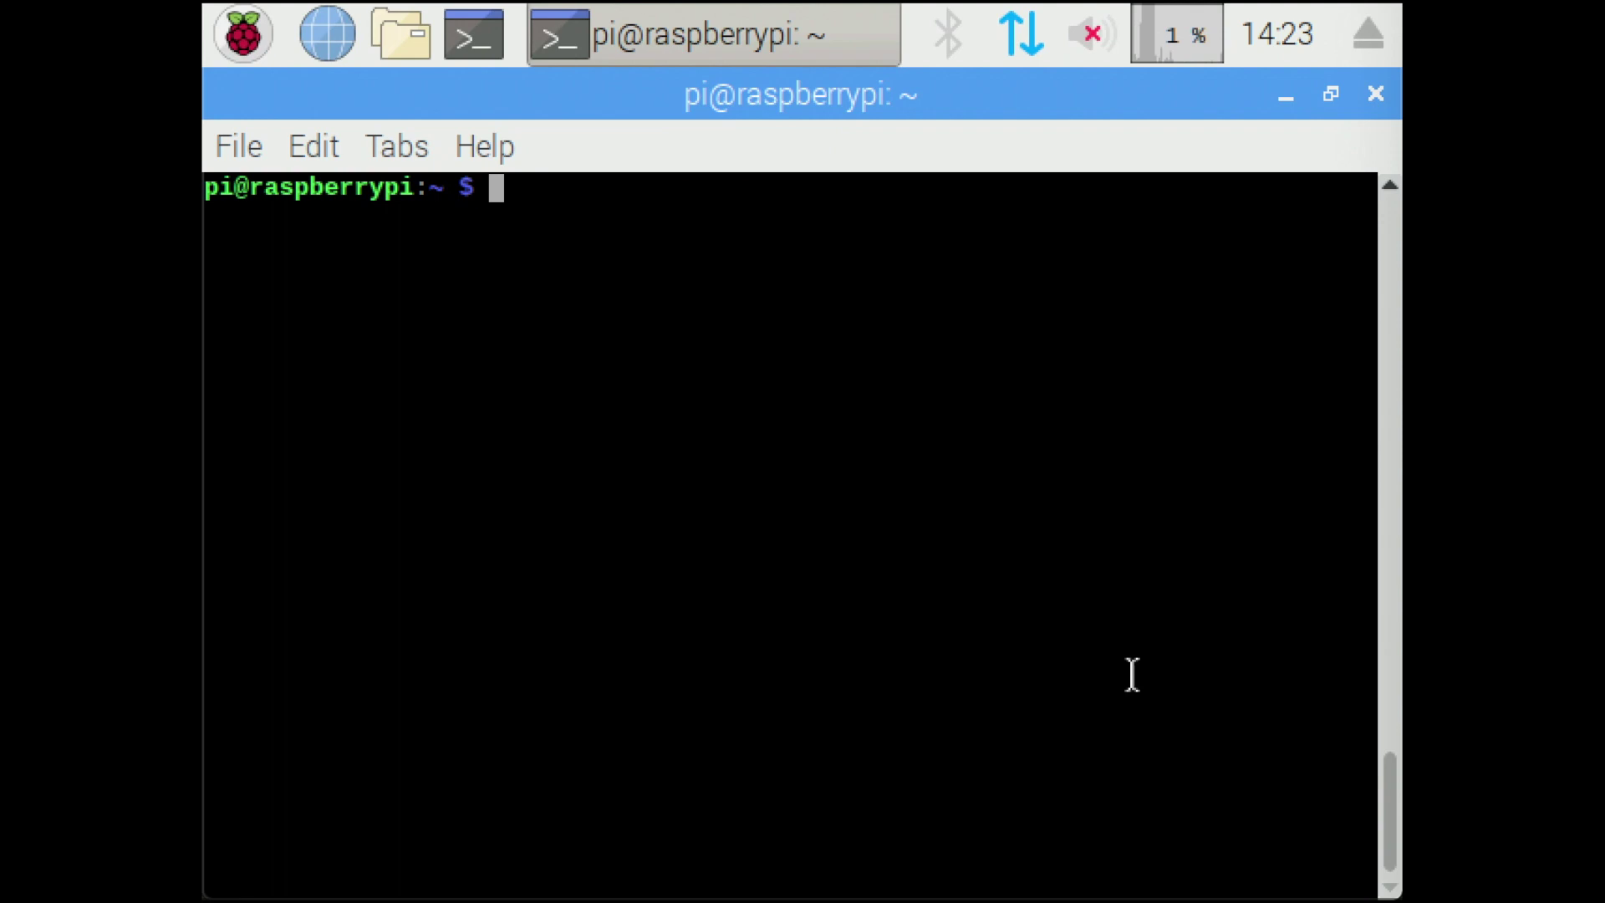
# Run sudo apt-get update, then sudo apt-get upgrade, and enter reboot.
pyautogui.write('sudo ')
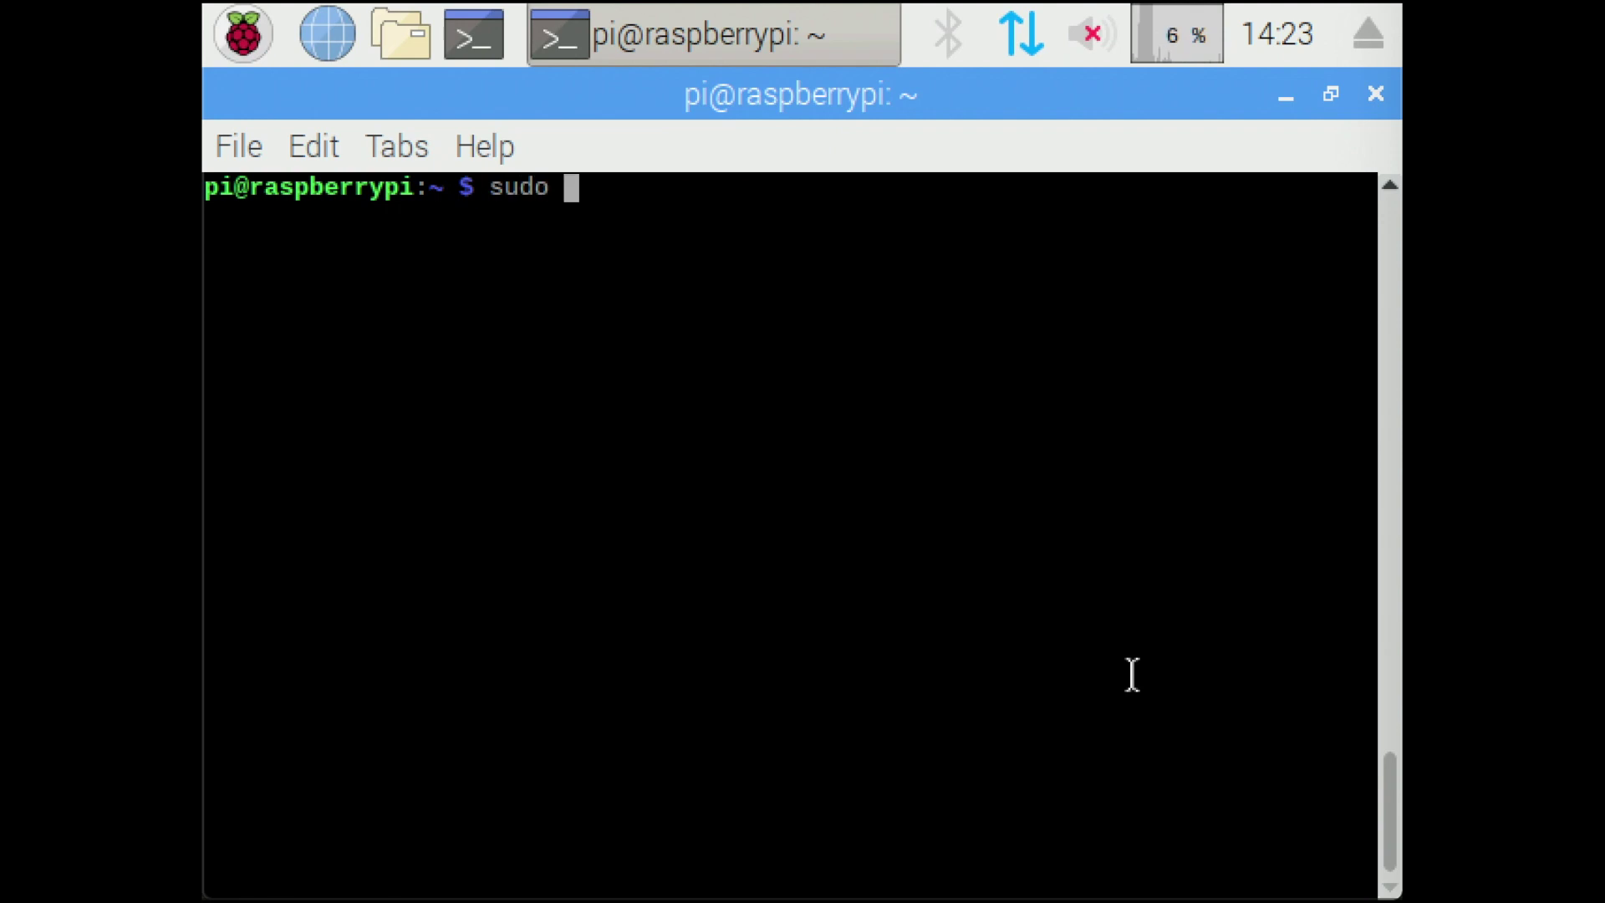
pyautogui.write('apt-get update')
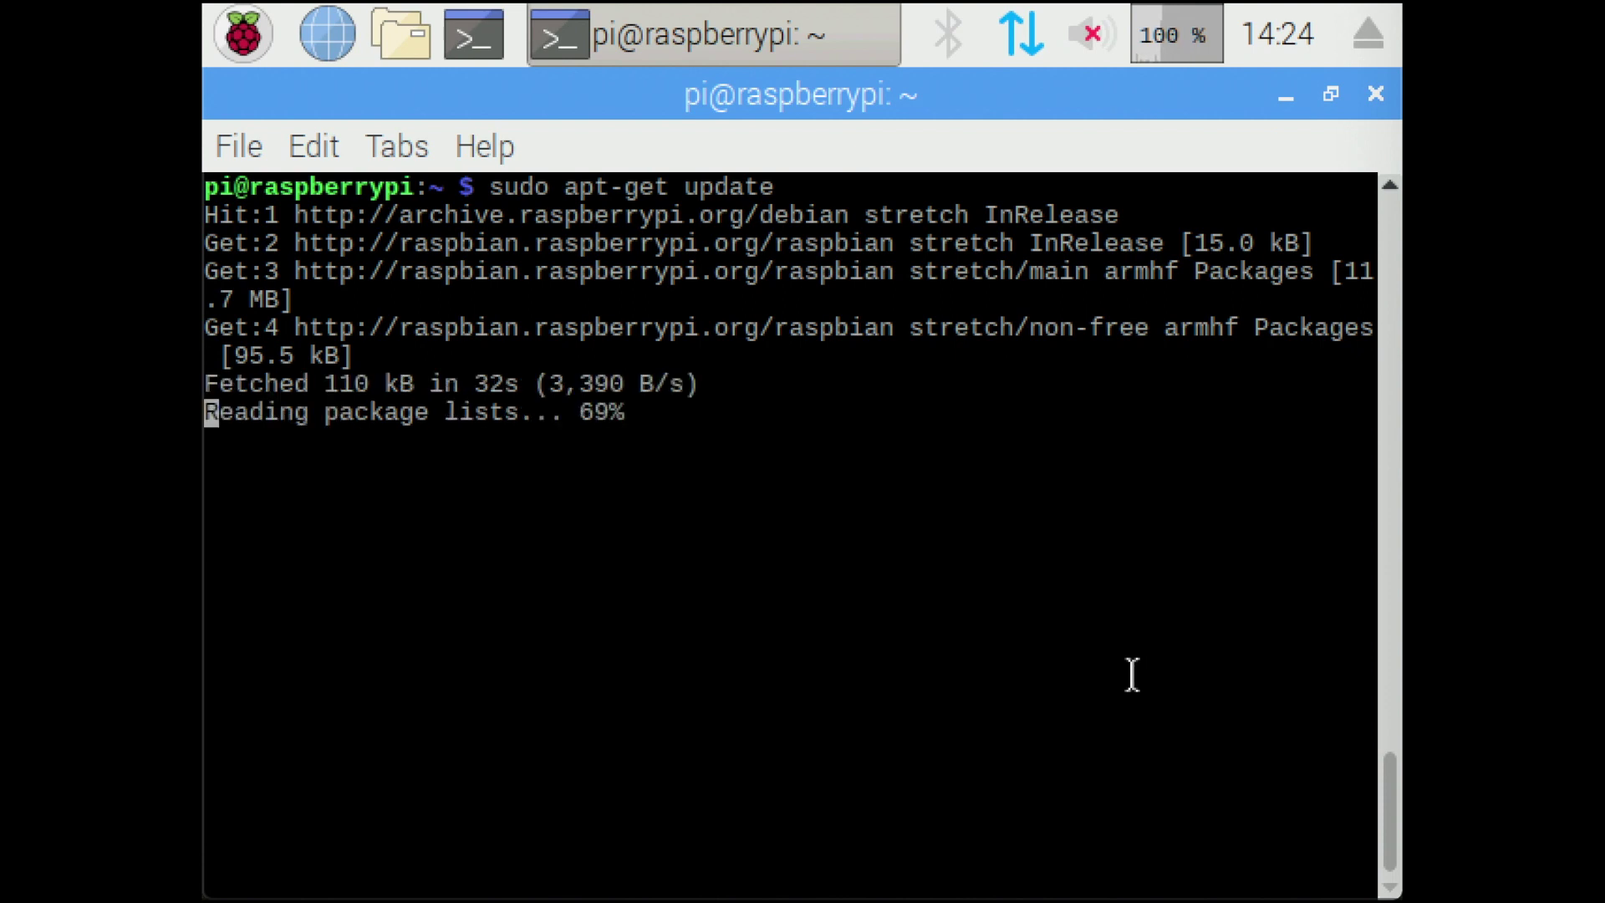
pyautogui.press('Up')
pyautogui.press('BackSpace')
pyautogui.press('BackSpace')
pyautogui.press('BackSpace')
pyautogui.press('BackSpace')
pyautogui.write('grade')
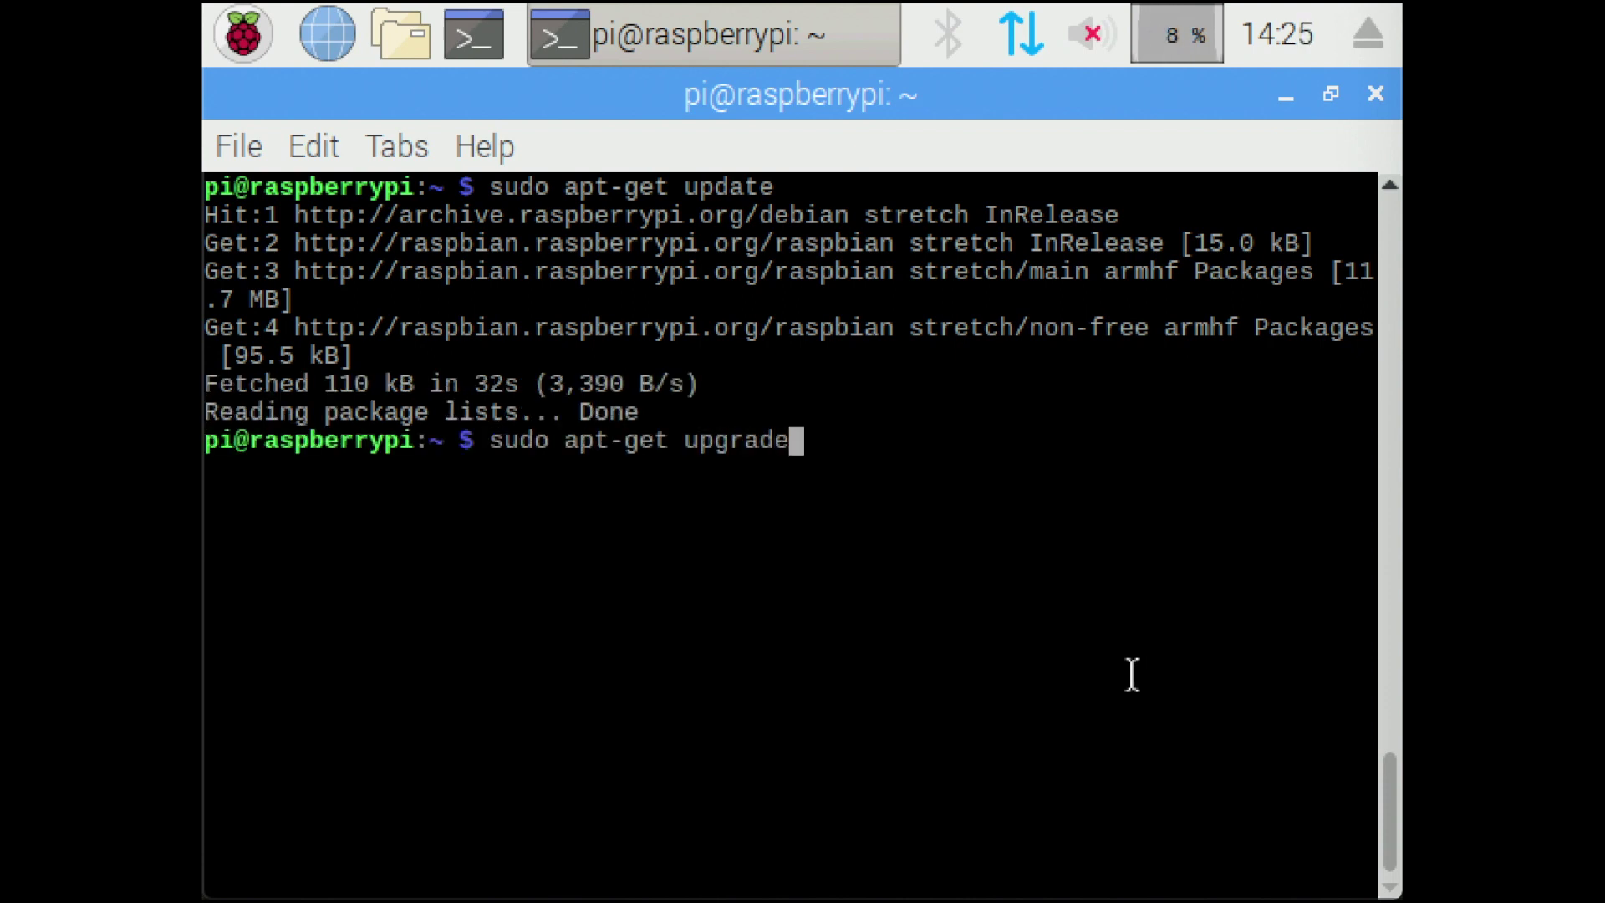
pyautogui.press('Return')
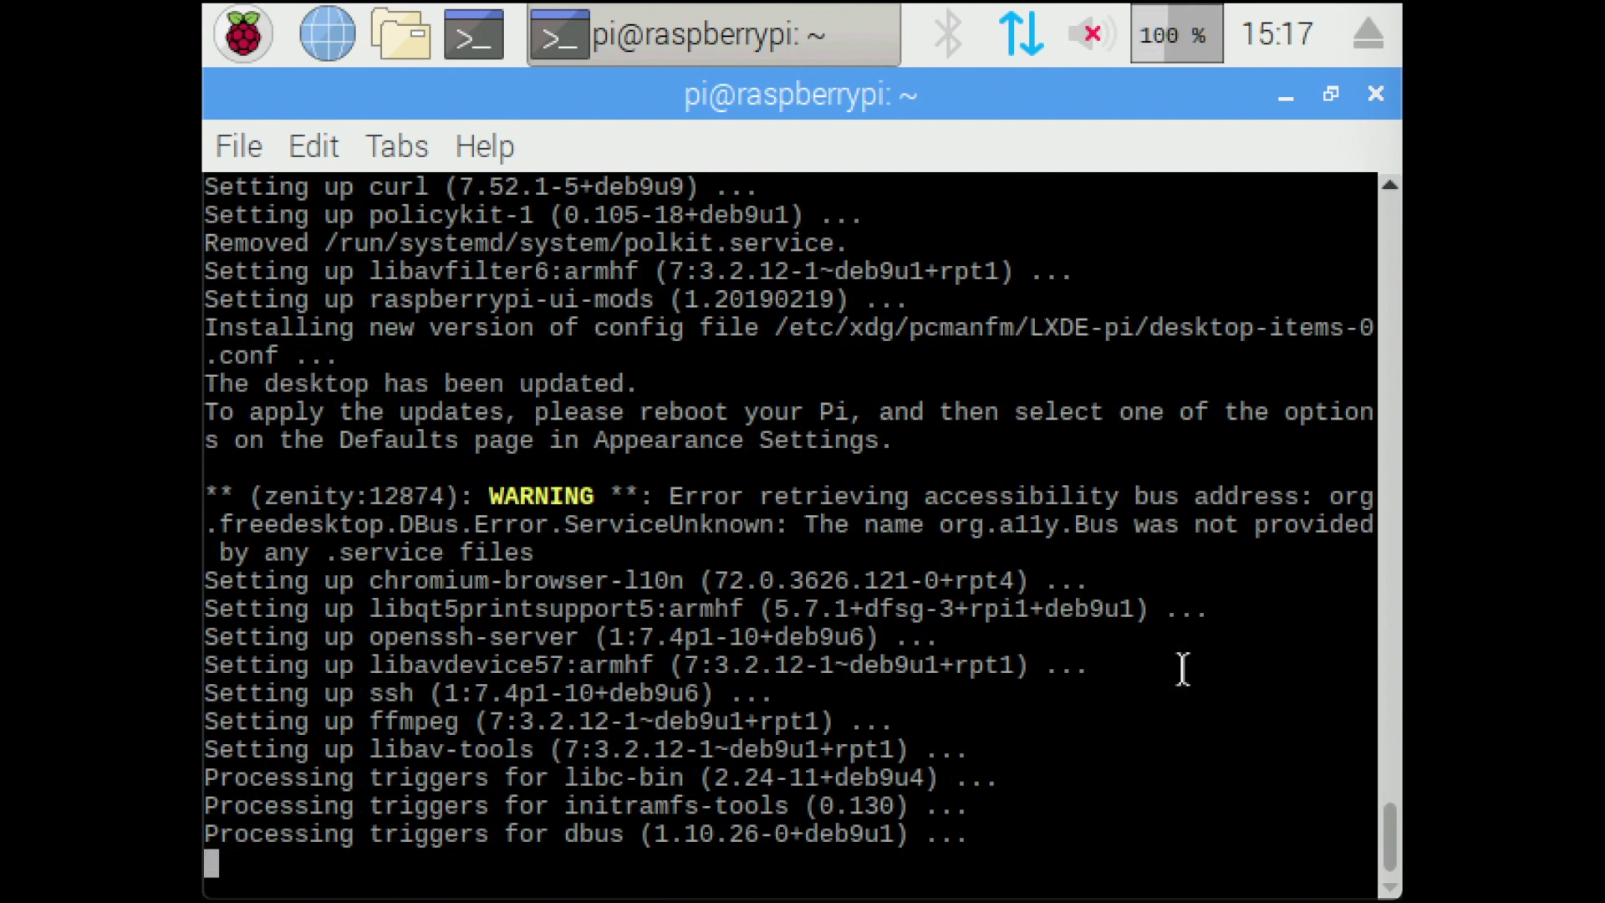
pyautogui.write('reboot')
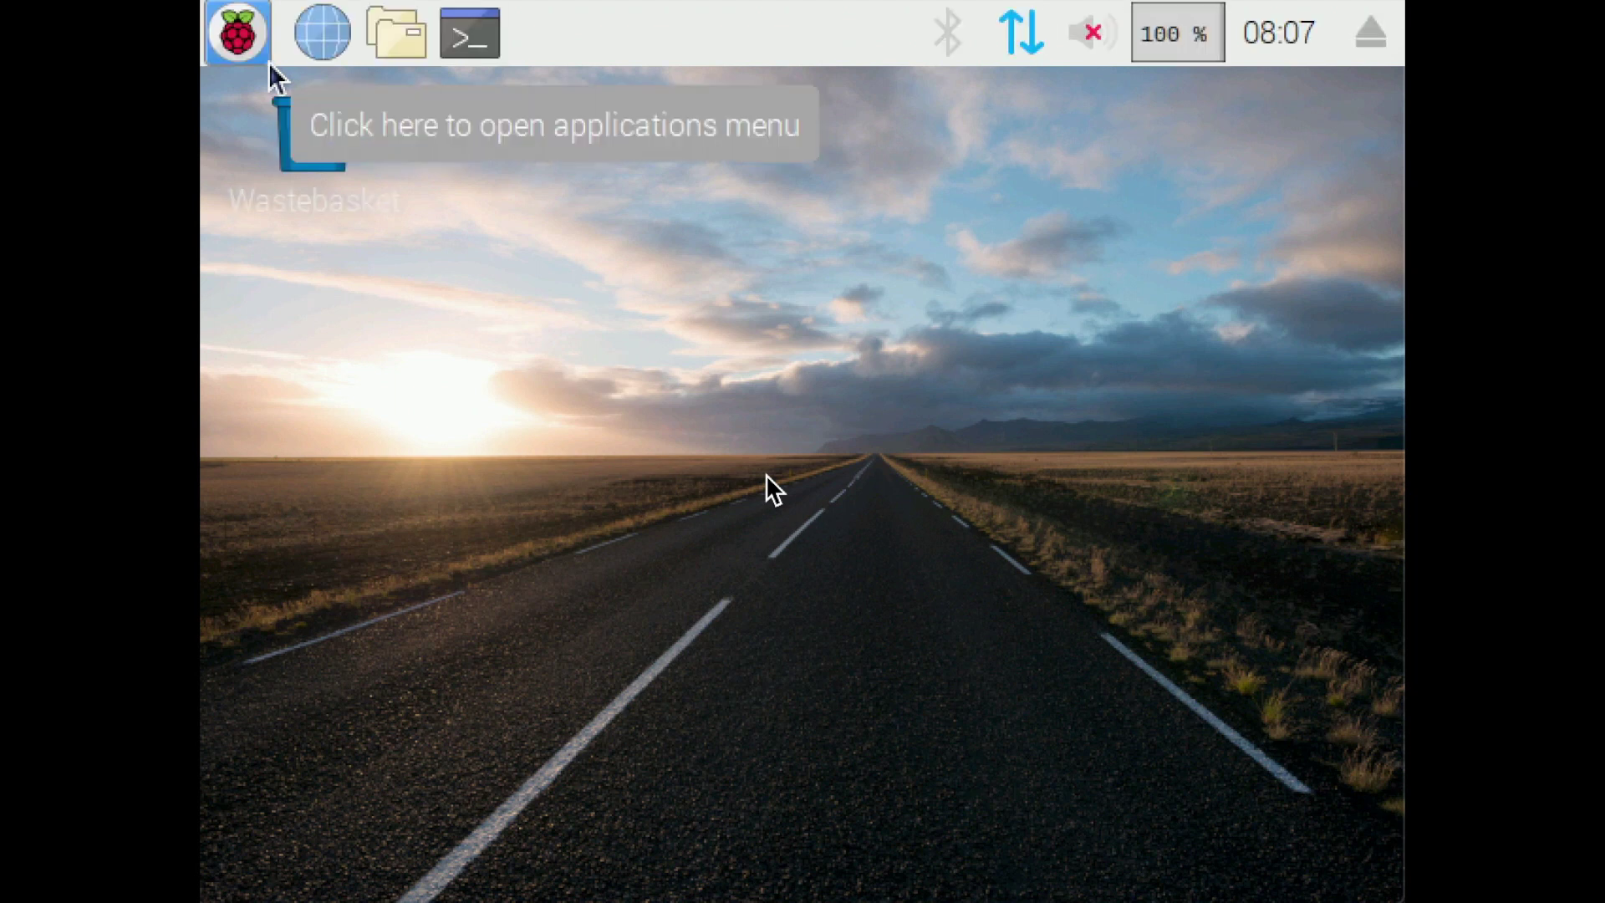
# In a new terminal, create the /opt/pidp11 folder with sudo and change into it.
pyautogui.click(458, 38)
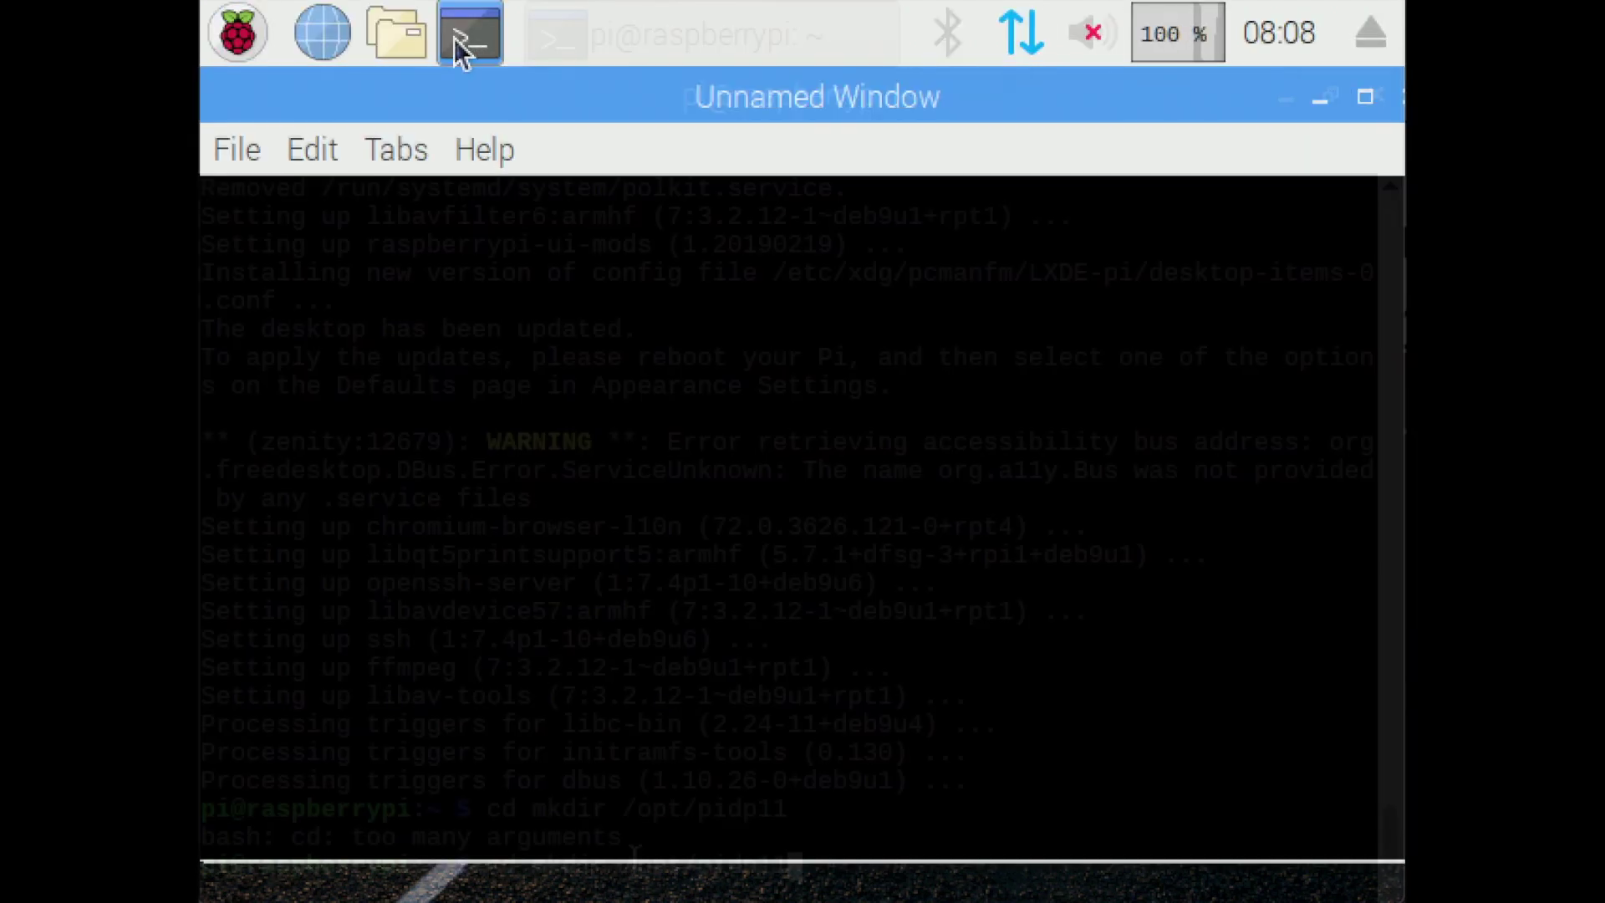
pyautogui.press('BackSpace')
pyautogui.press('BackSpace')
pyautogui.press('BackSpace')
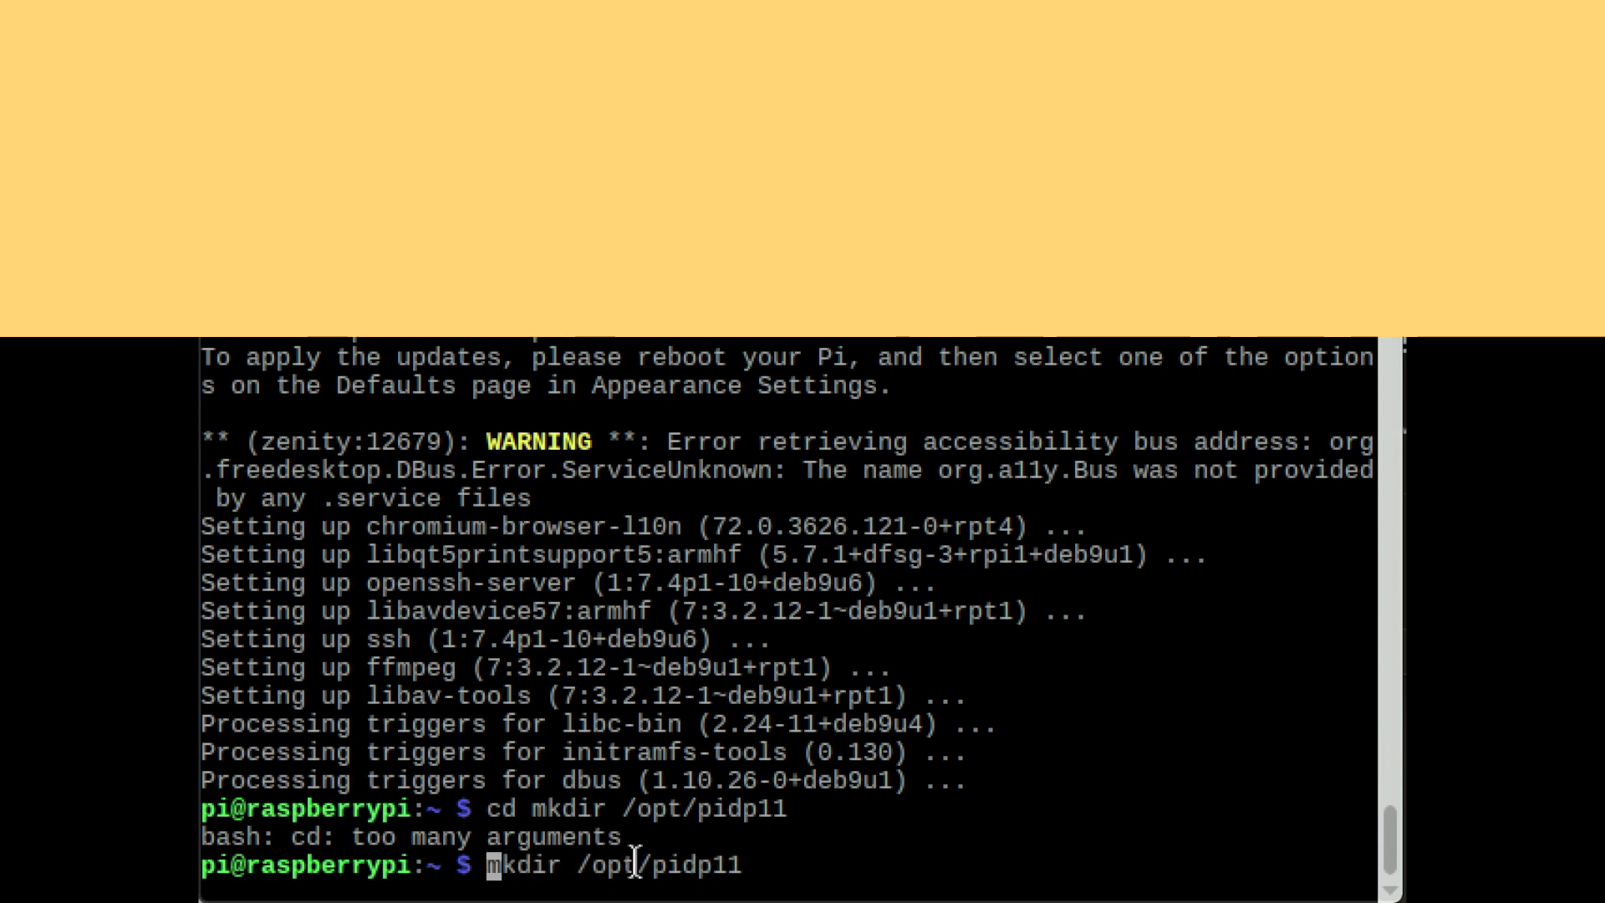
pyautogui.write('sudo')
pyautogui.press('Return')
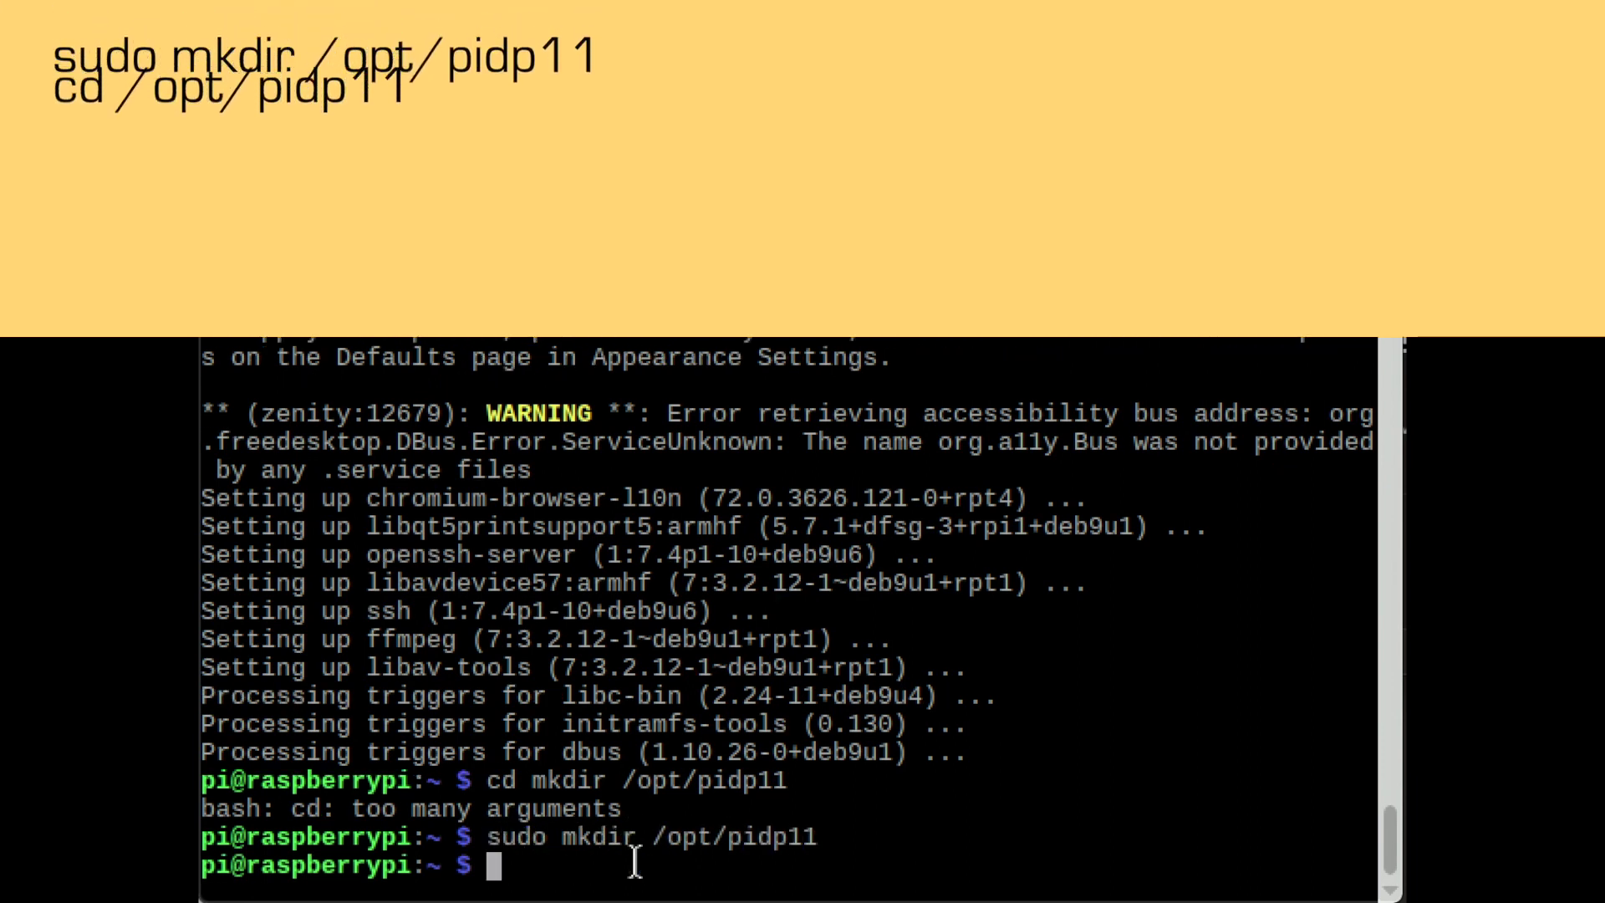
pyautogui.write('cd /op')
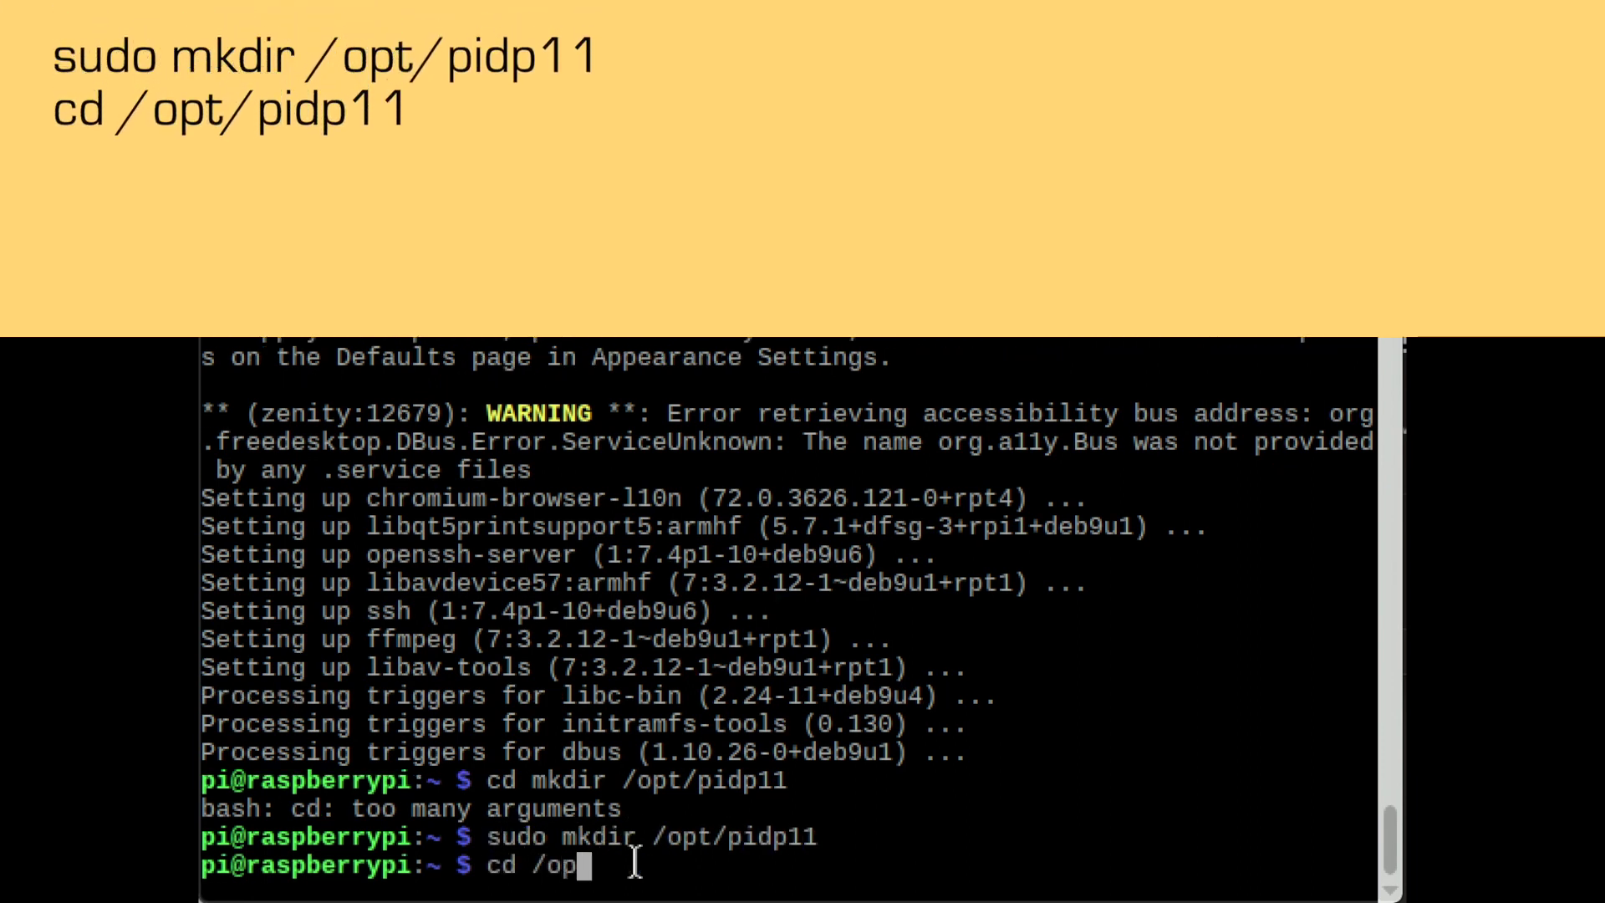
pyautogui.write('t/pidp')
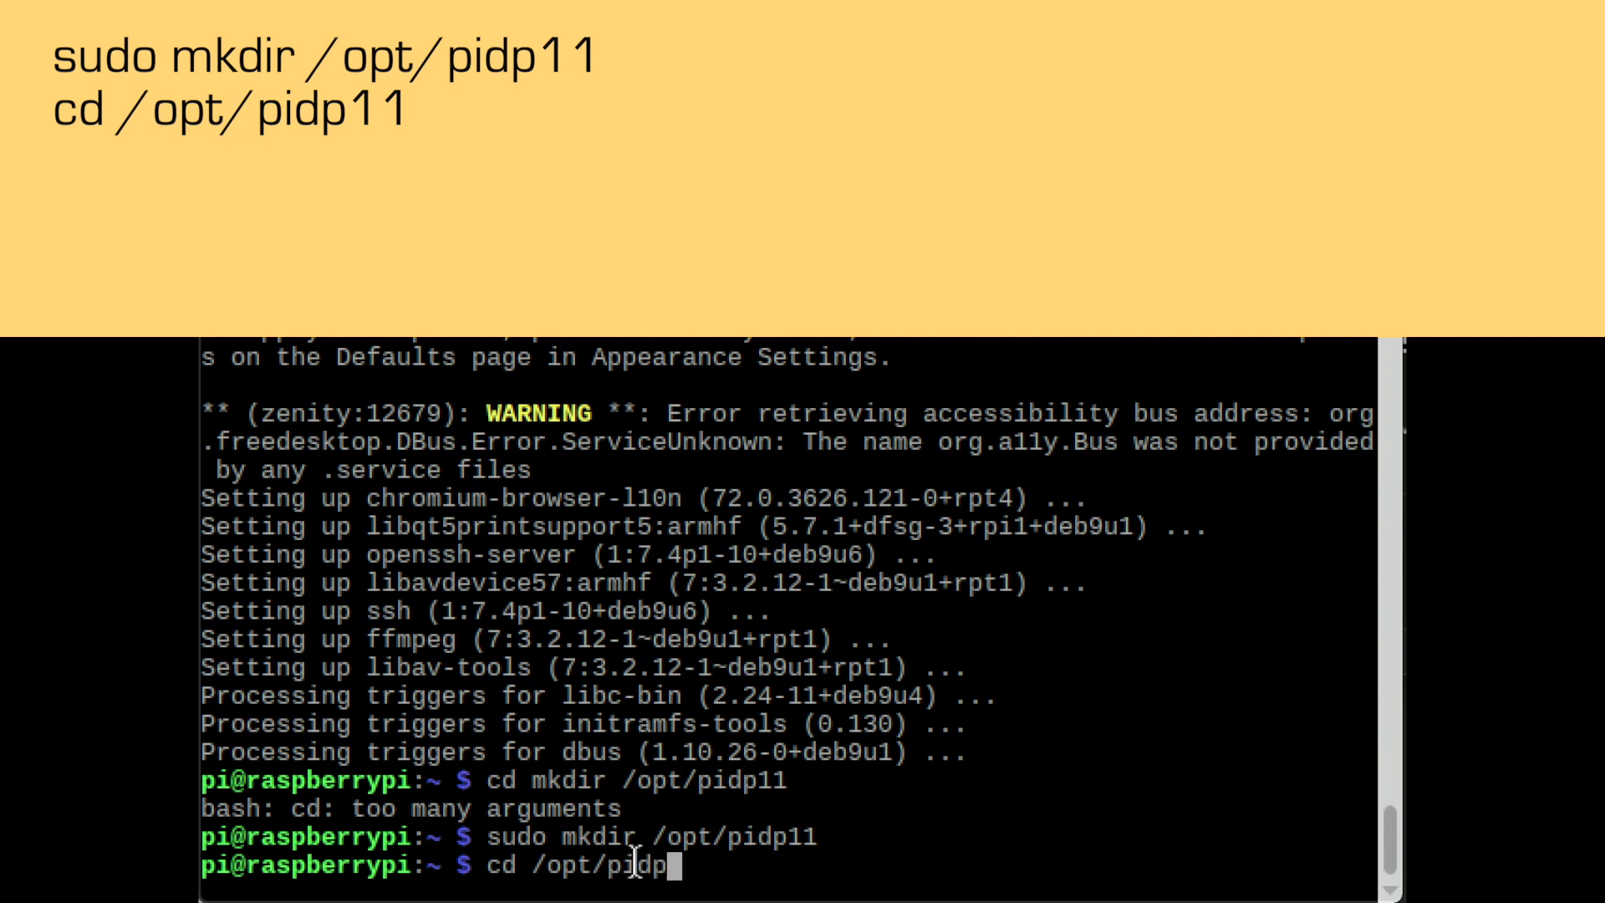
pyautogui.write('11')
pyautogui.press('Return')
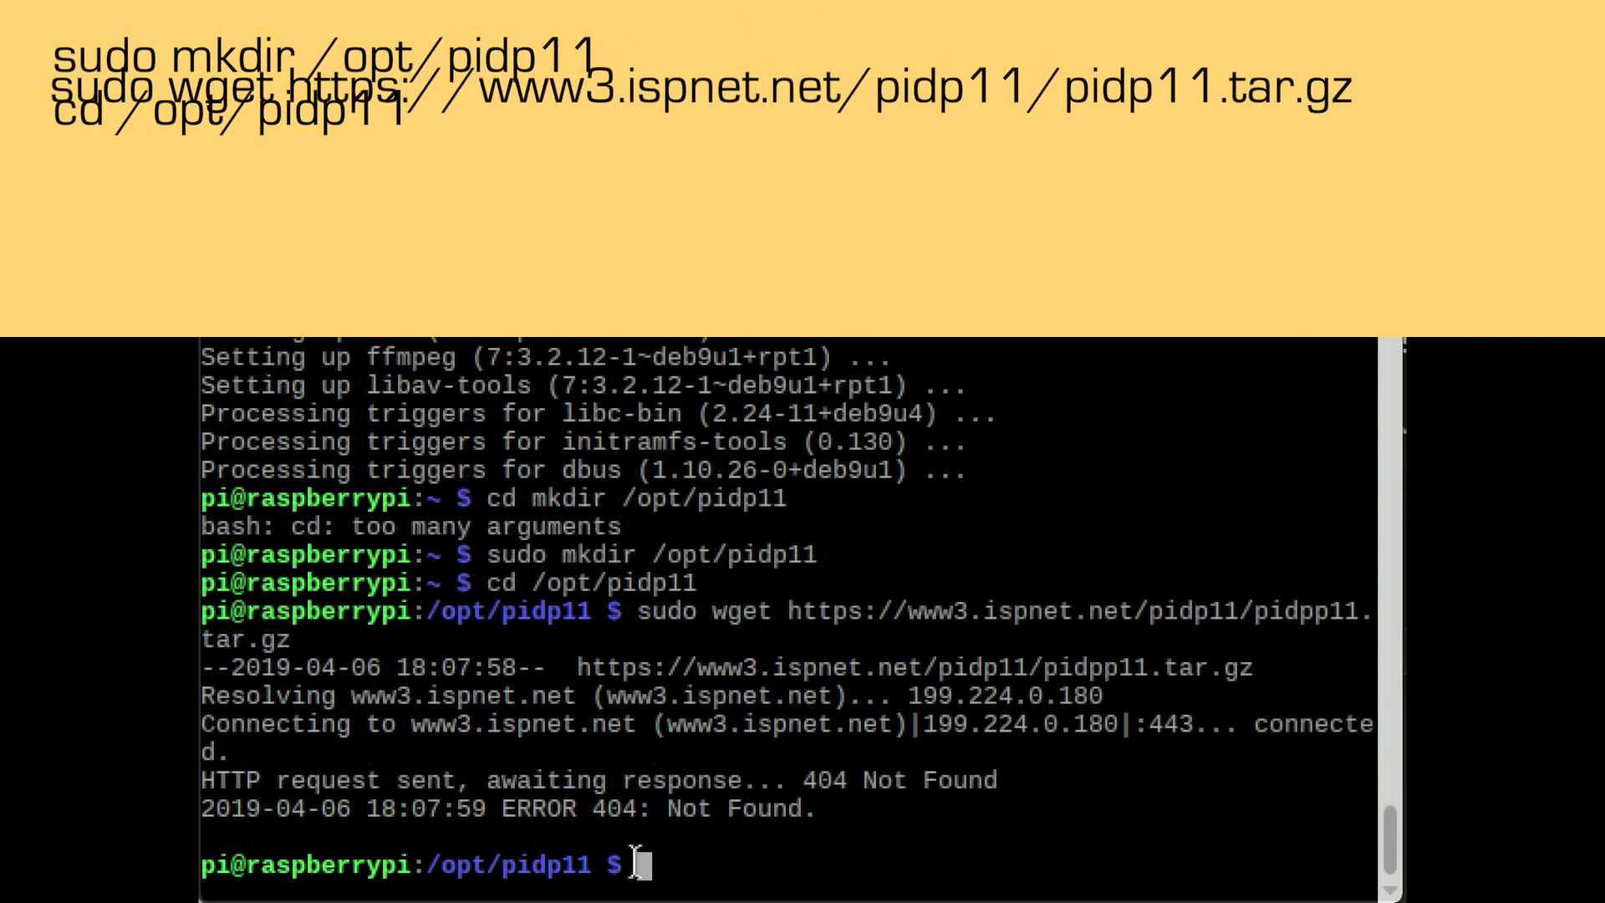
# Re-download pidp11.tar.gz with the 'pidpp11' typo fixed, then extract it with sudo tar -xzf.
pyautogui.press('Up')
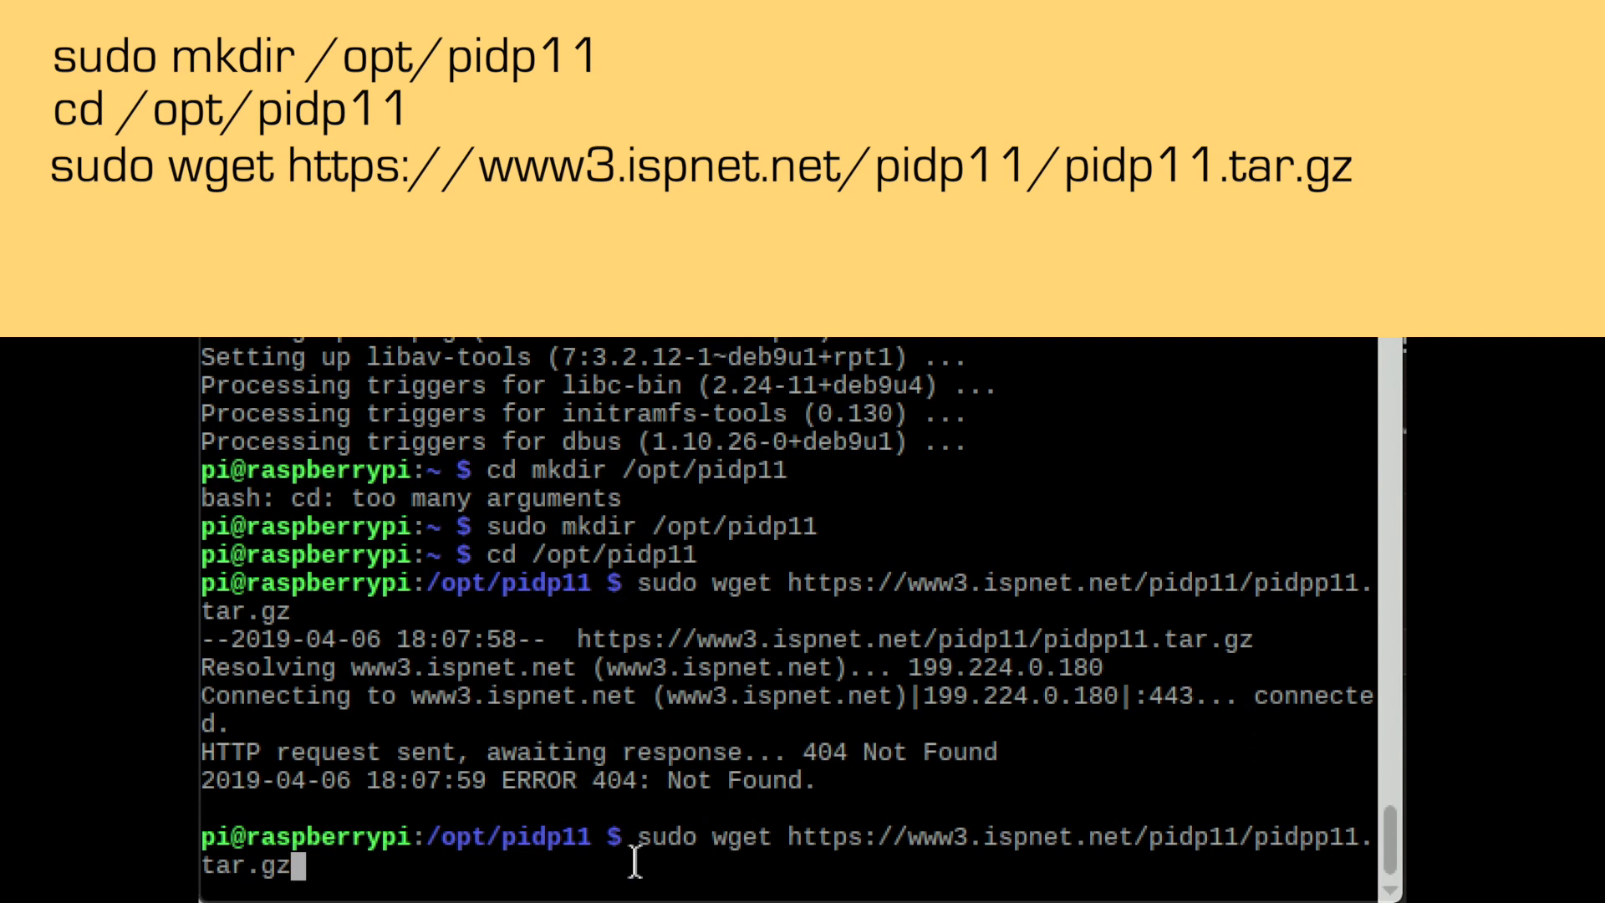
pyautogui.press('BackSpace')
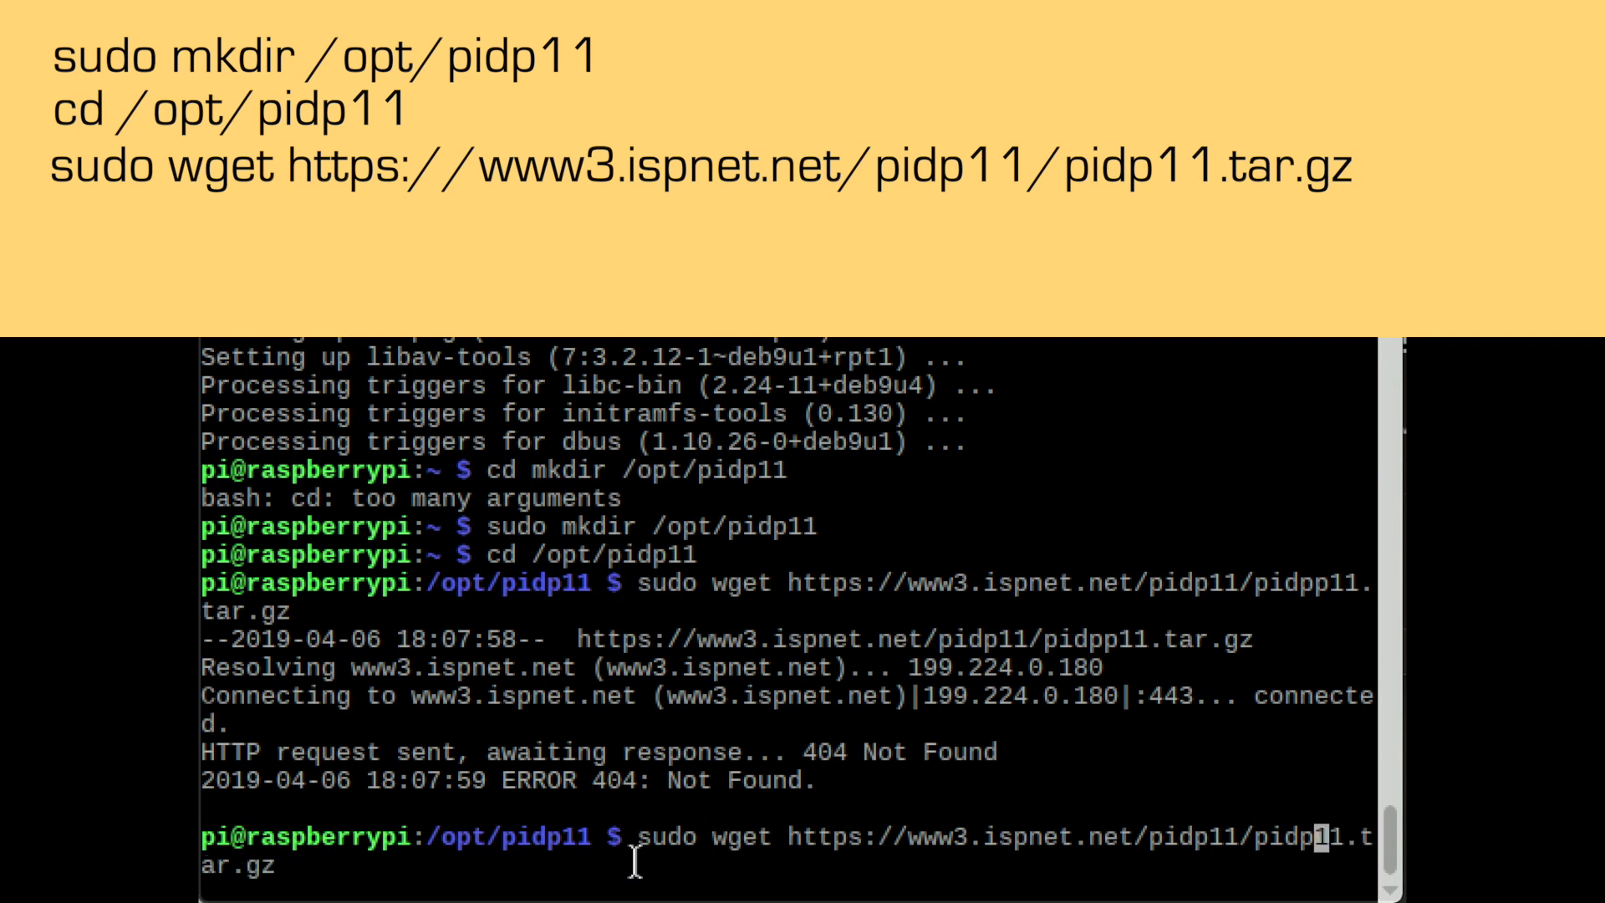
pyautogui.press('Return')
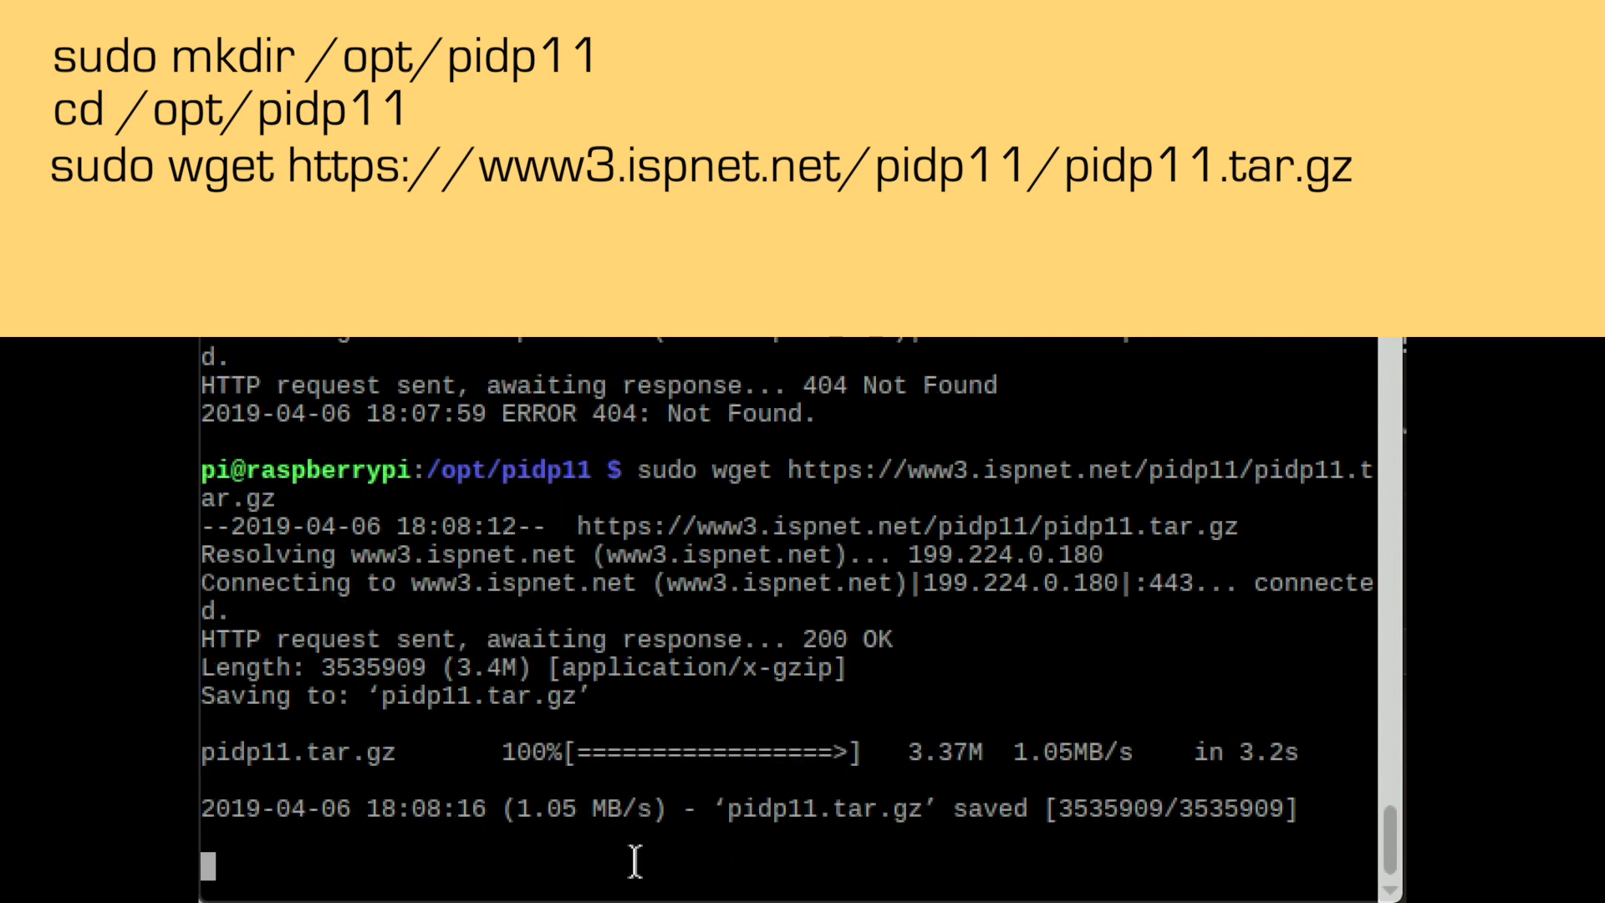
pyautogui.write('tar xz')
pyautogui.press('BackSpace')
pyautogui.press('BackSpace')
pyautogui.press('BackSpace')
pyautogui.press('BackSpace')
pyautogui.press('BackSpace')
pyautogui.press('BackSpace')
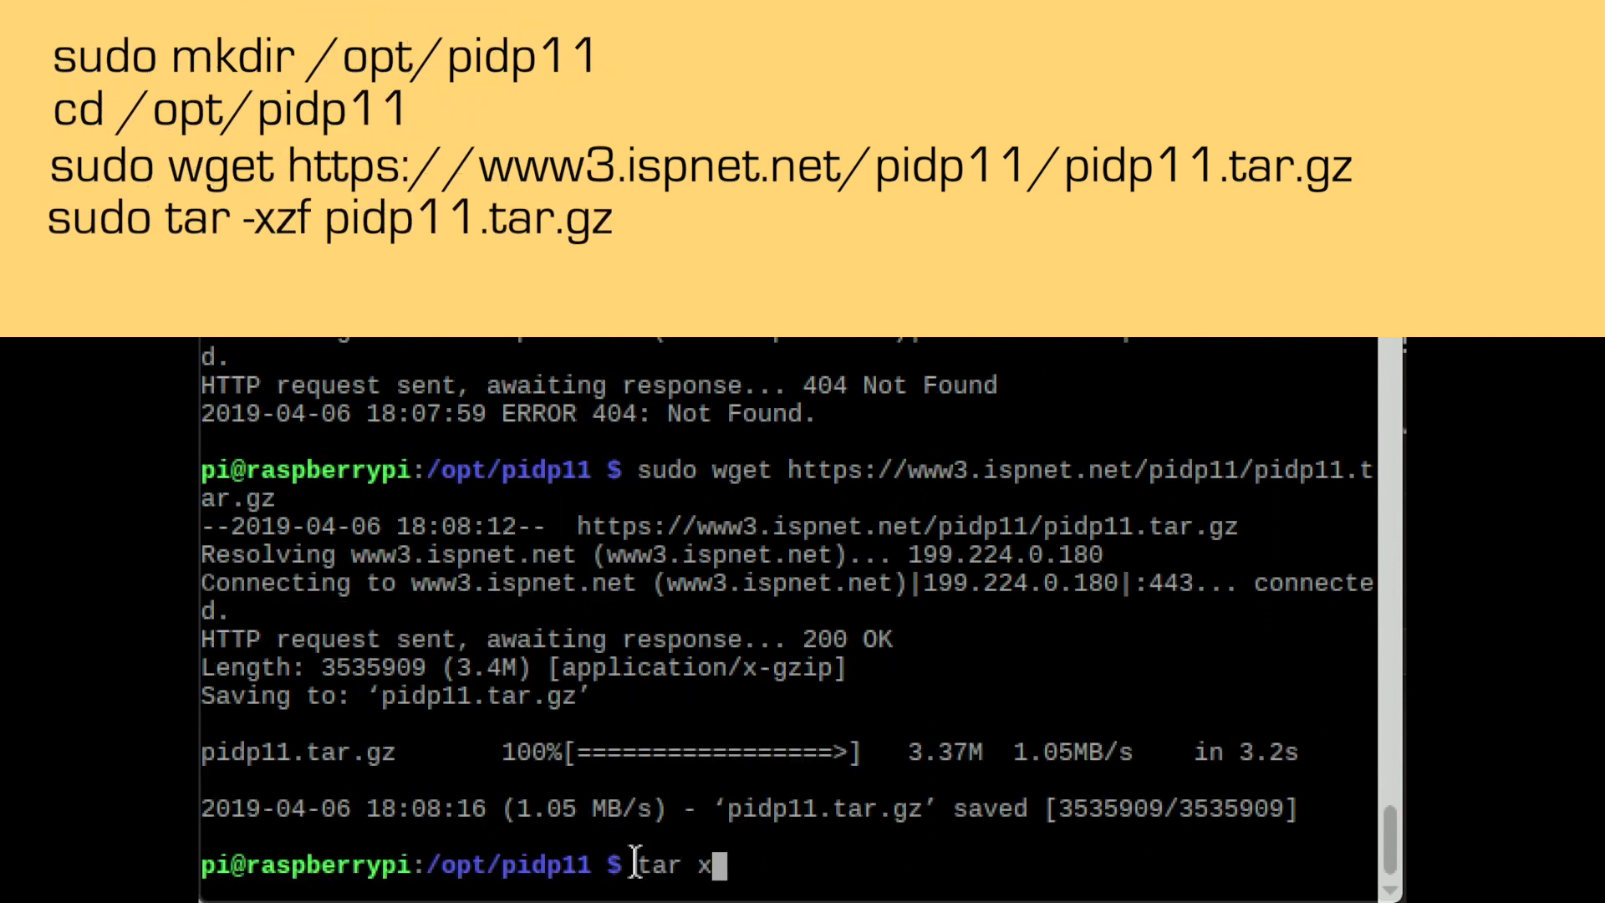
pyautogui.write('sudo tar')
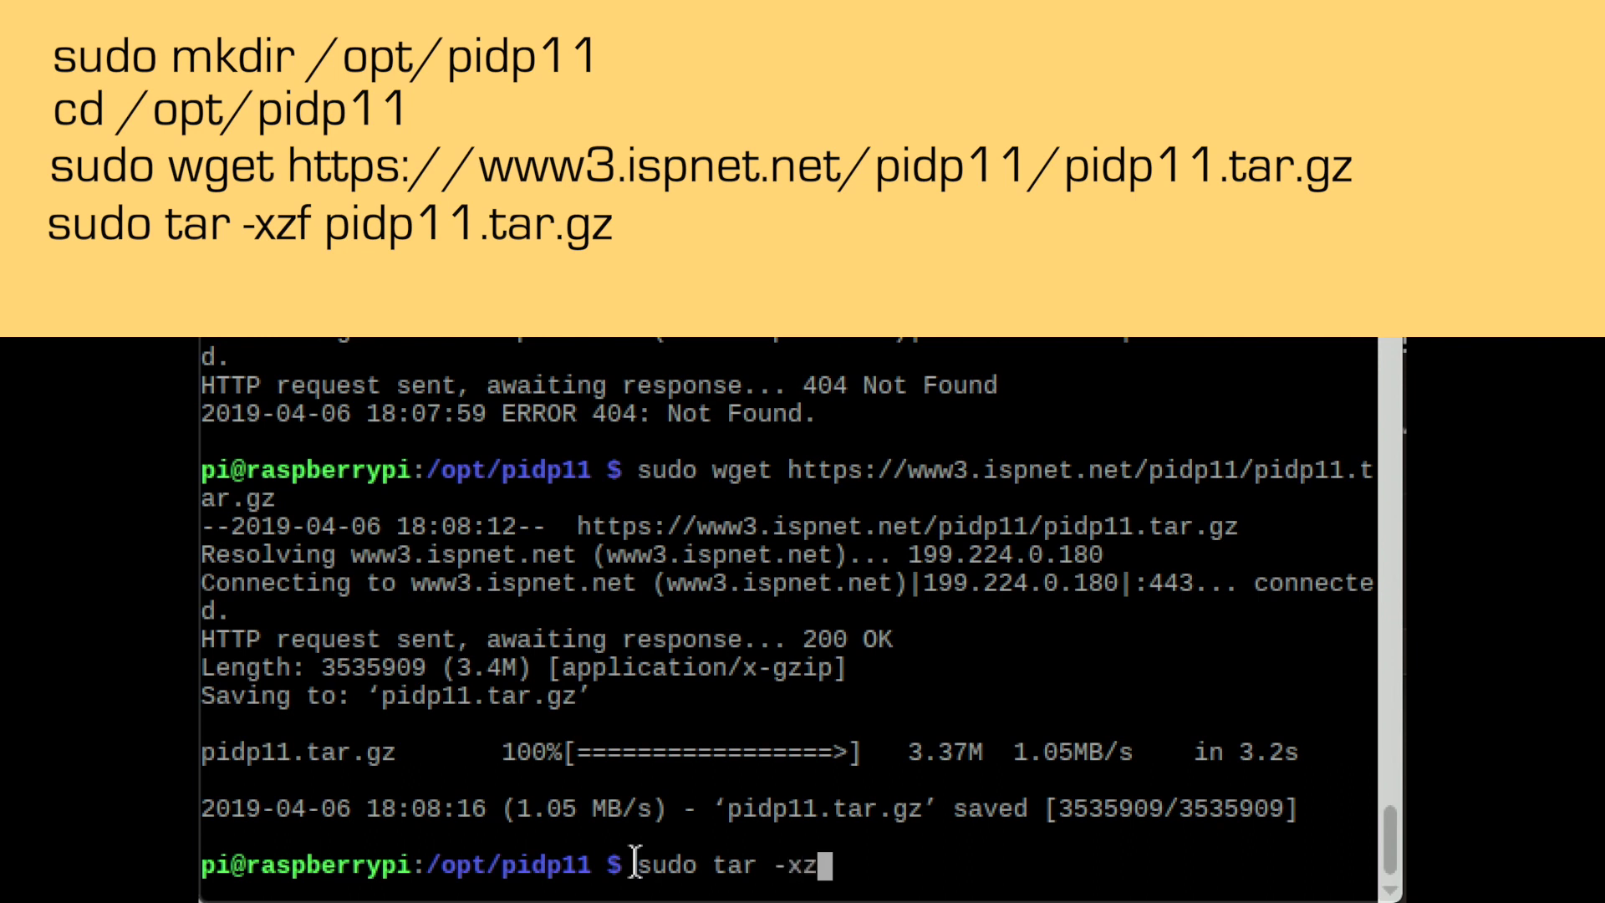
pyautogui.write(' -xzf pid')
pyautogui.press('Tab')
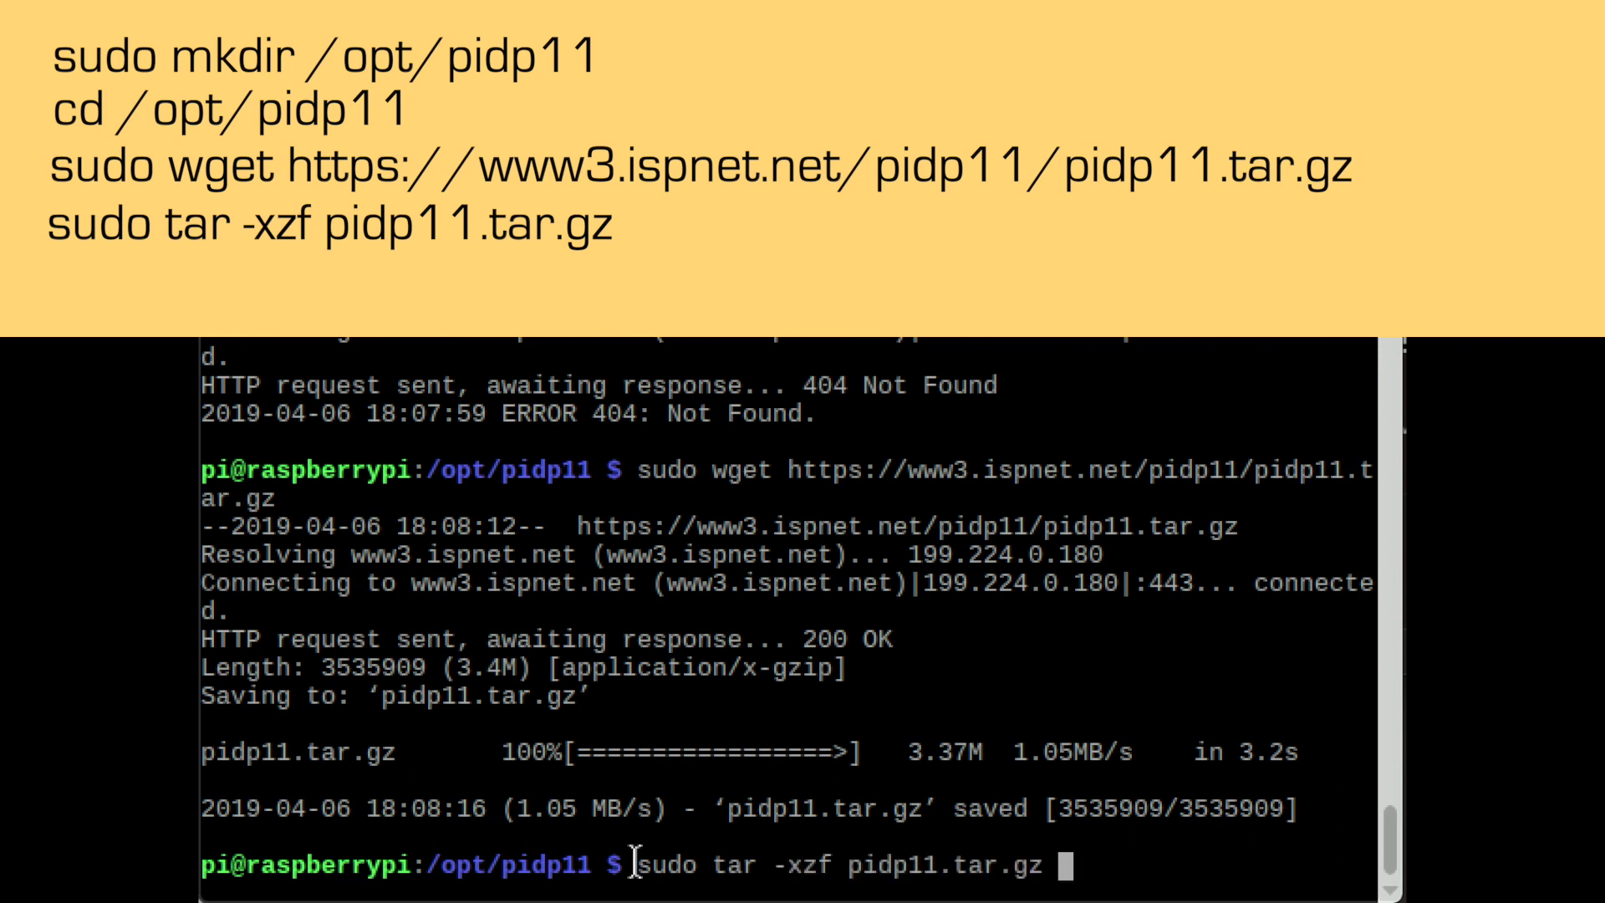
pyautogui.press('Return')
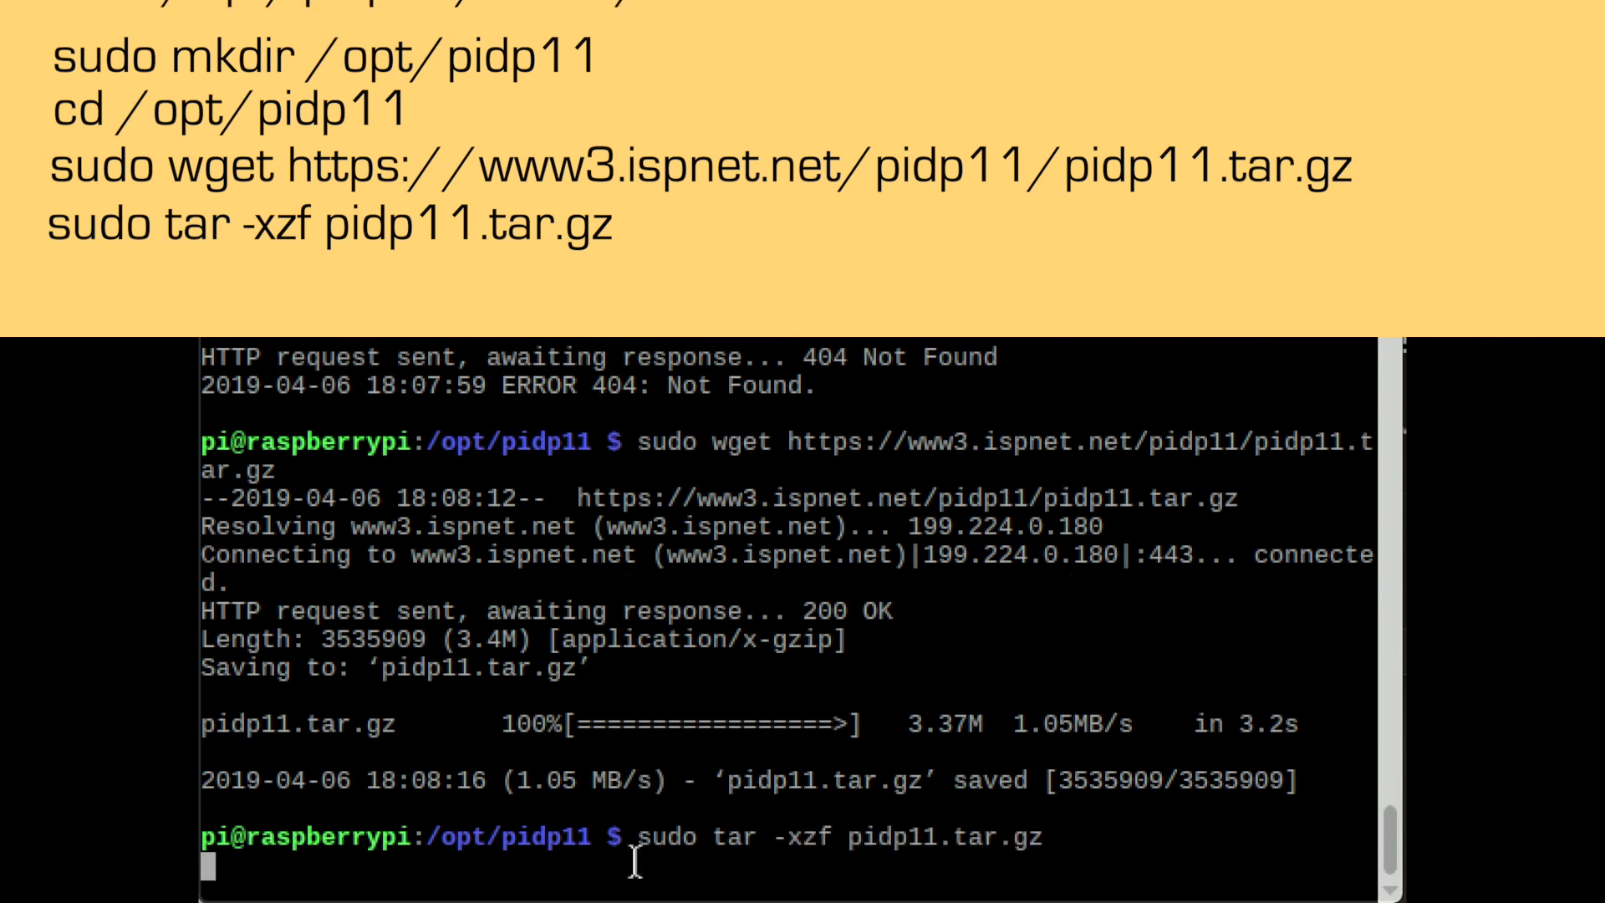
# Run sudo /opt/pidp11/install/install.sh and open a second terminal window.
pyautogui.write('sudo /opt/p')
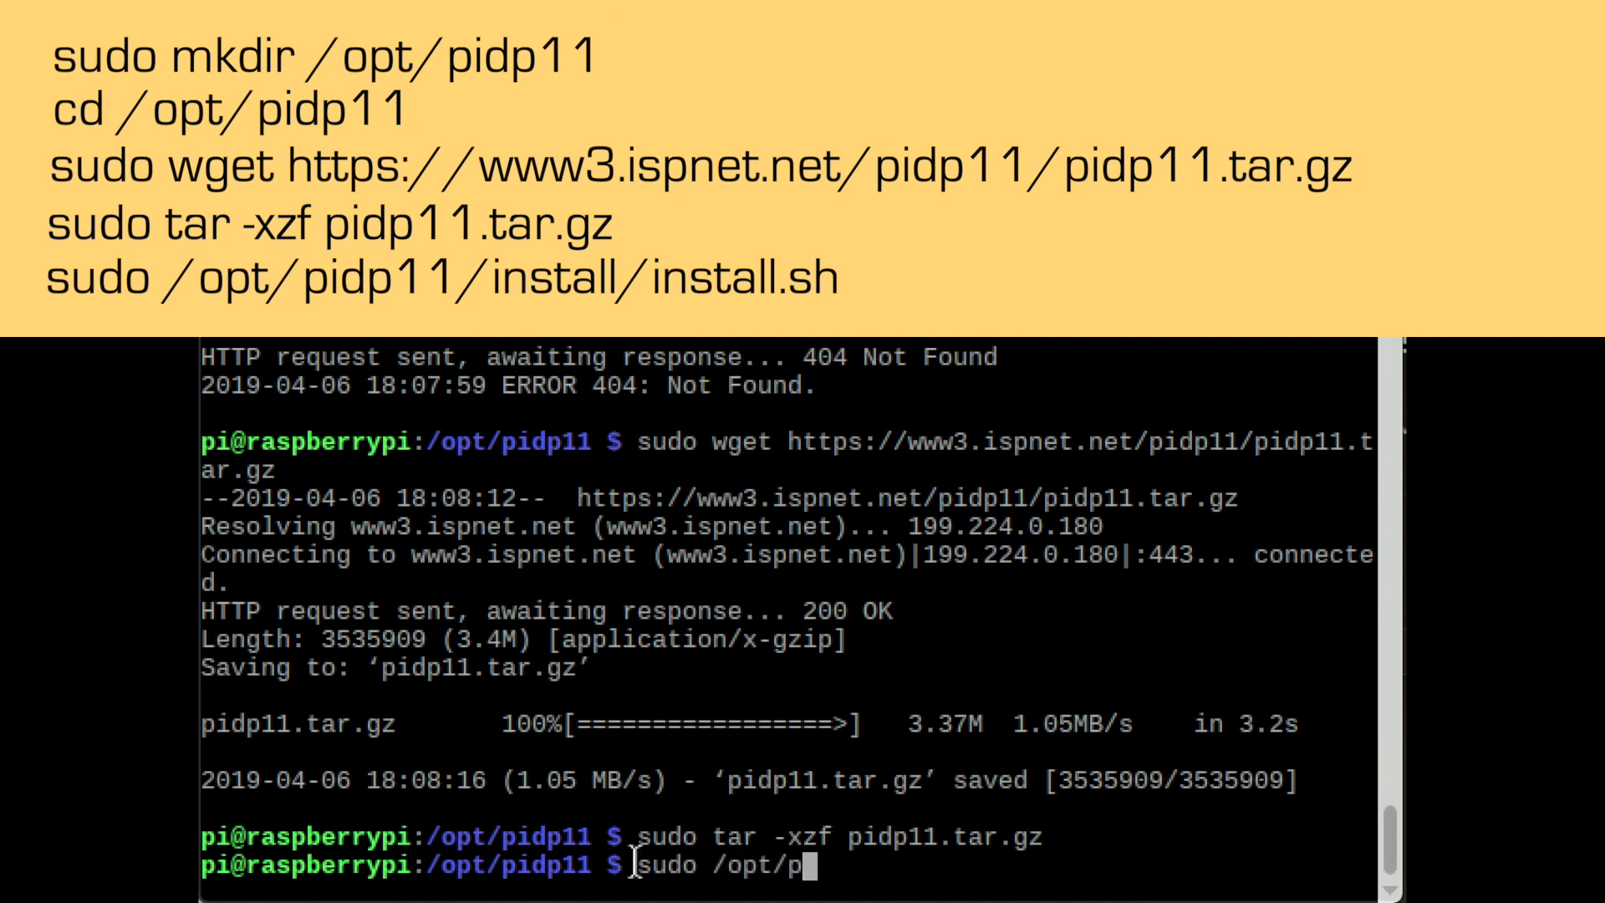
pyautogui.write('idp11/install/install.')
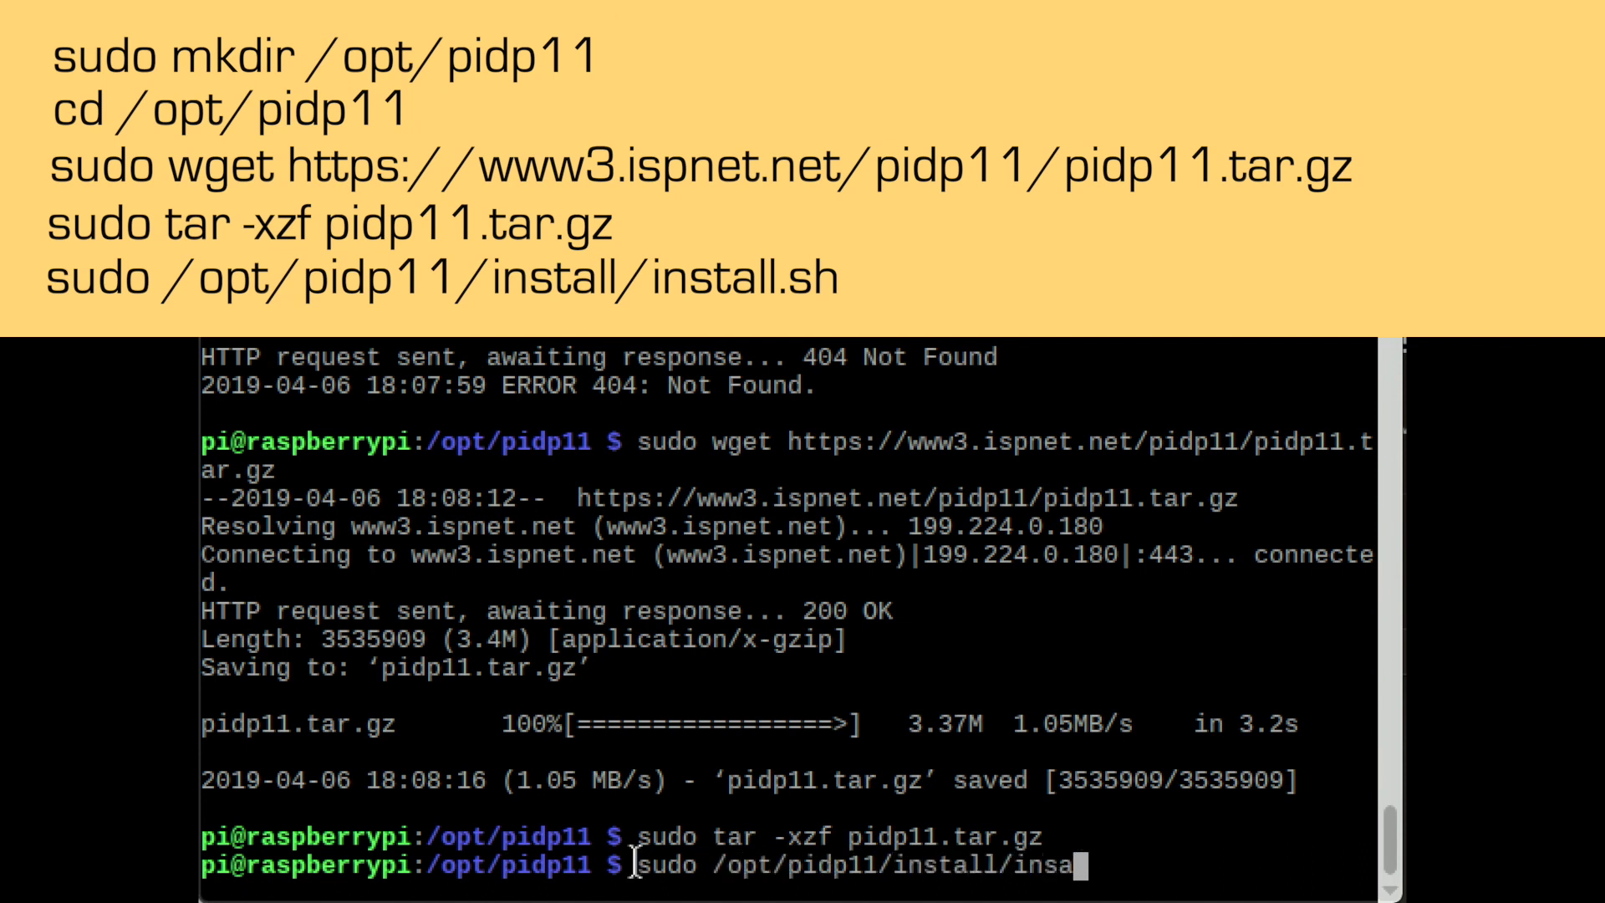
pyautogui.write('sh')
pyautogui.press('Return')
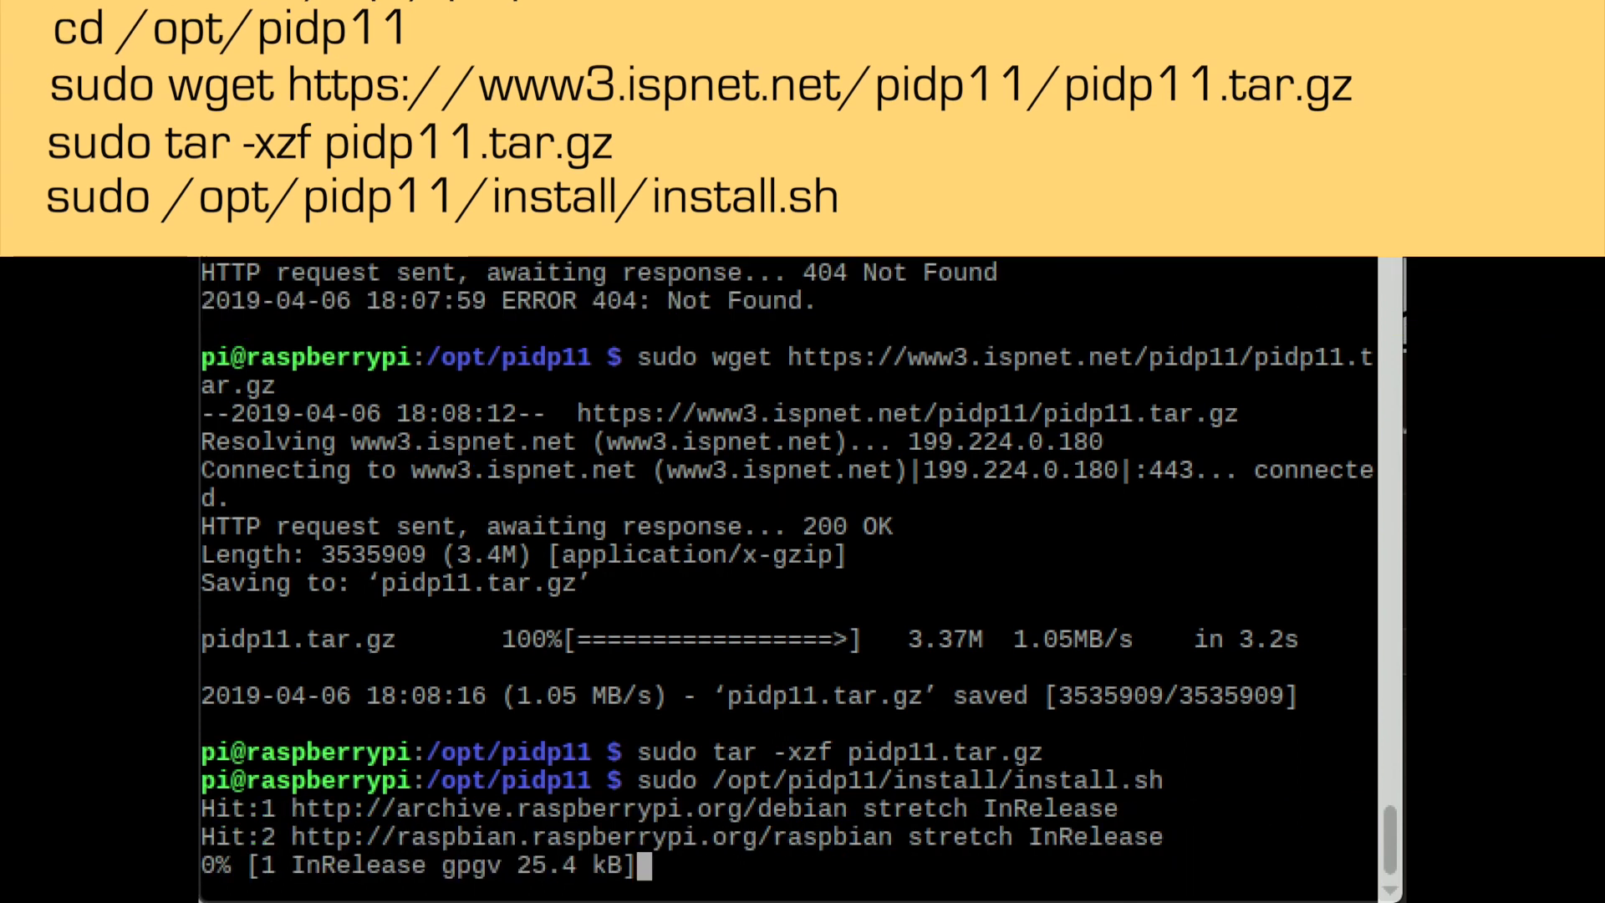
pyautogui.click(458, 36)
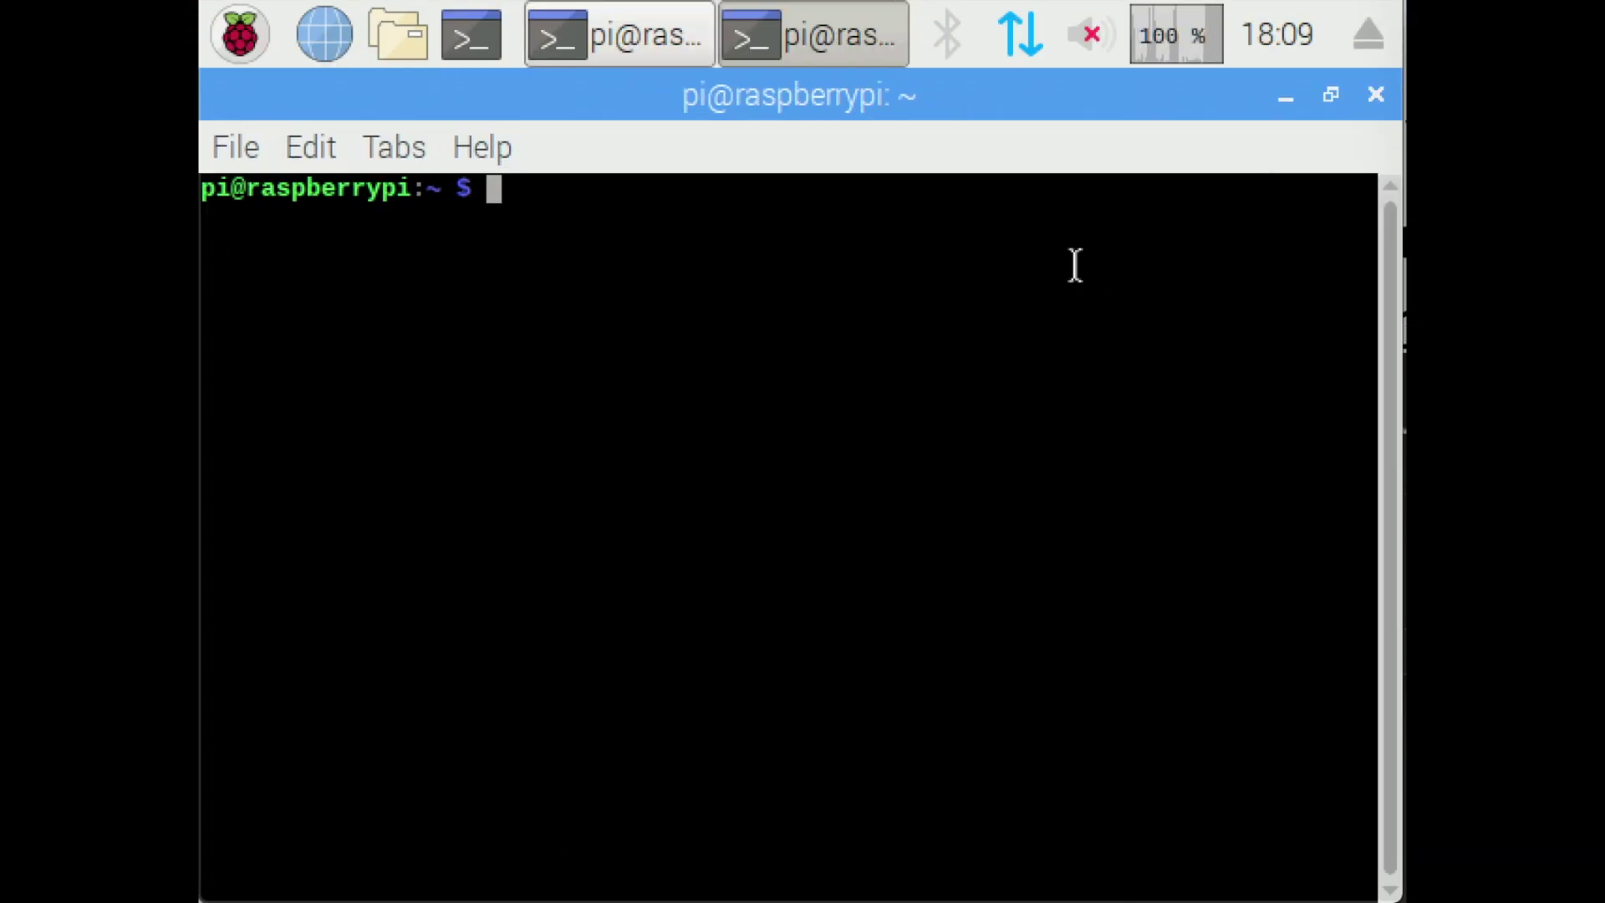
# In /opt/pidp11, wget systems.tar.gz from www3.ispnet.net/pidp11 and extract it with sudo tar.
pyautogui.write('cd /opt/p')
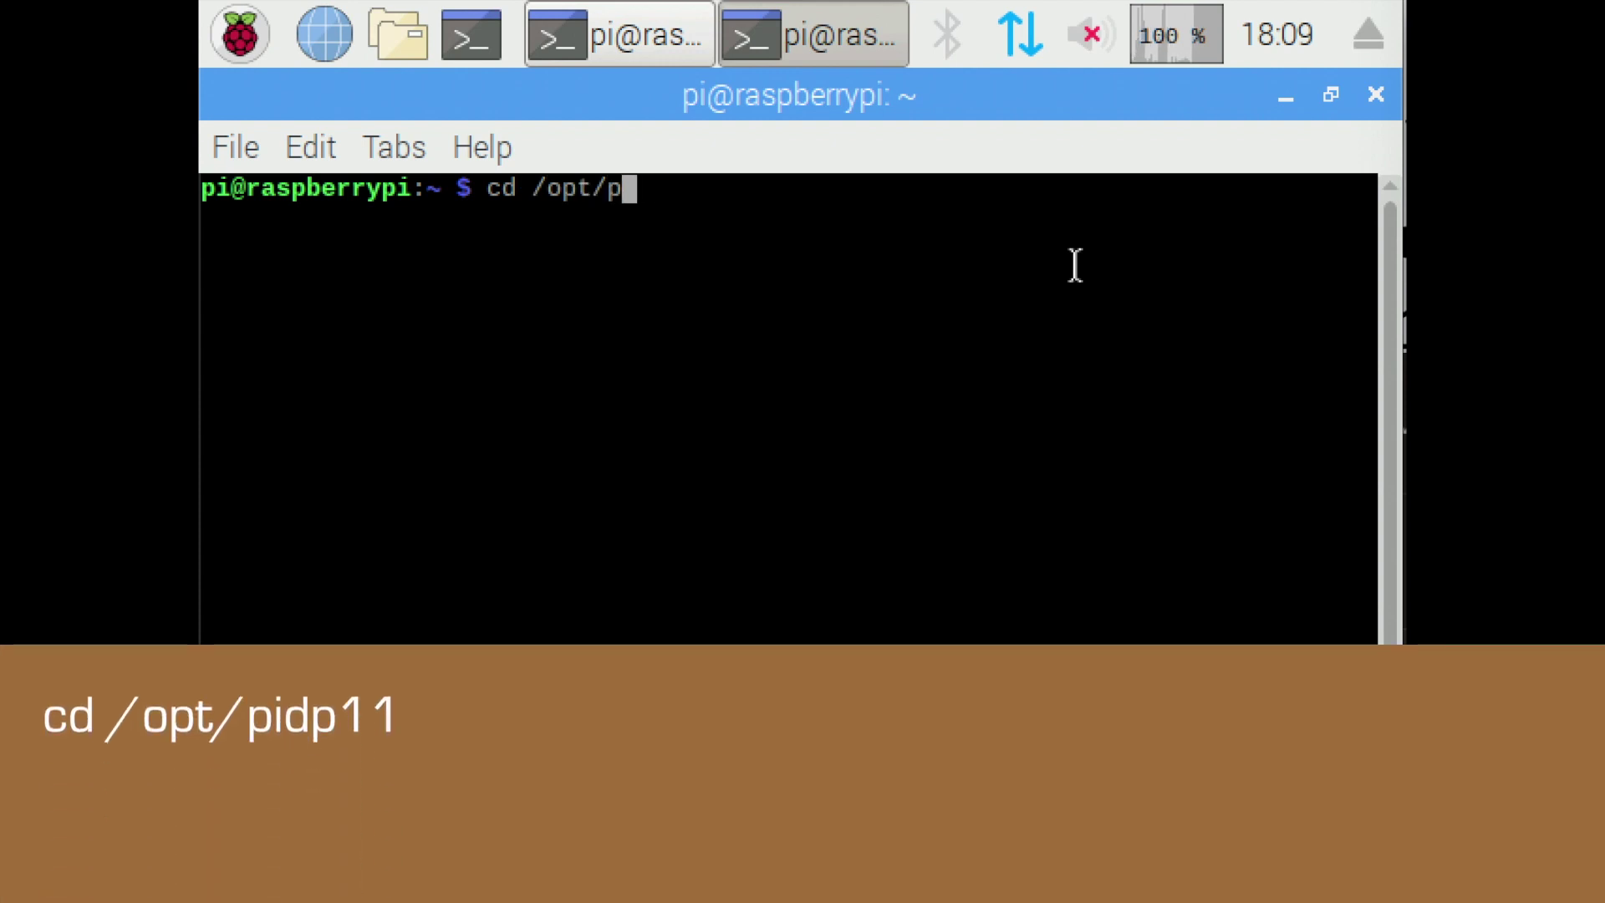
pyautogui.write('idp11')
pyautogui.press('Return')
pyautogui.write('sudo w')
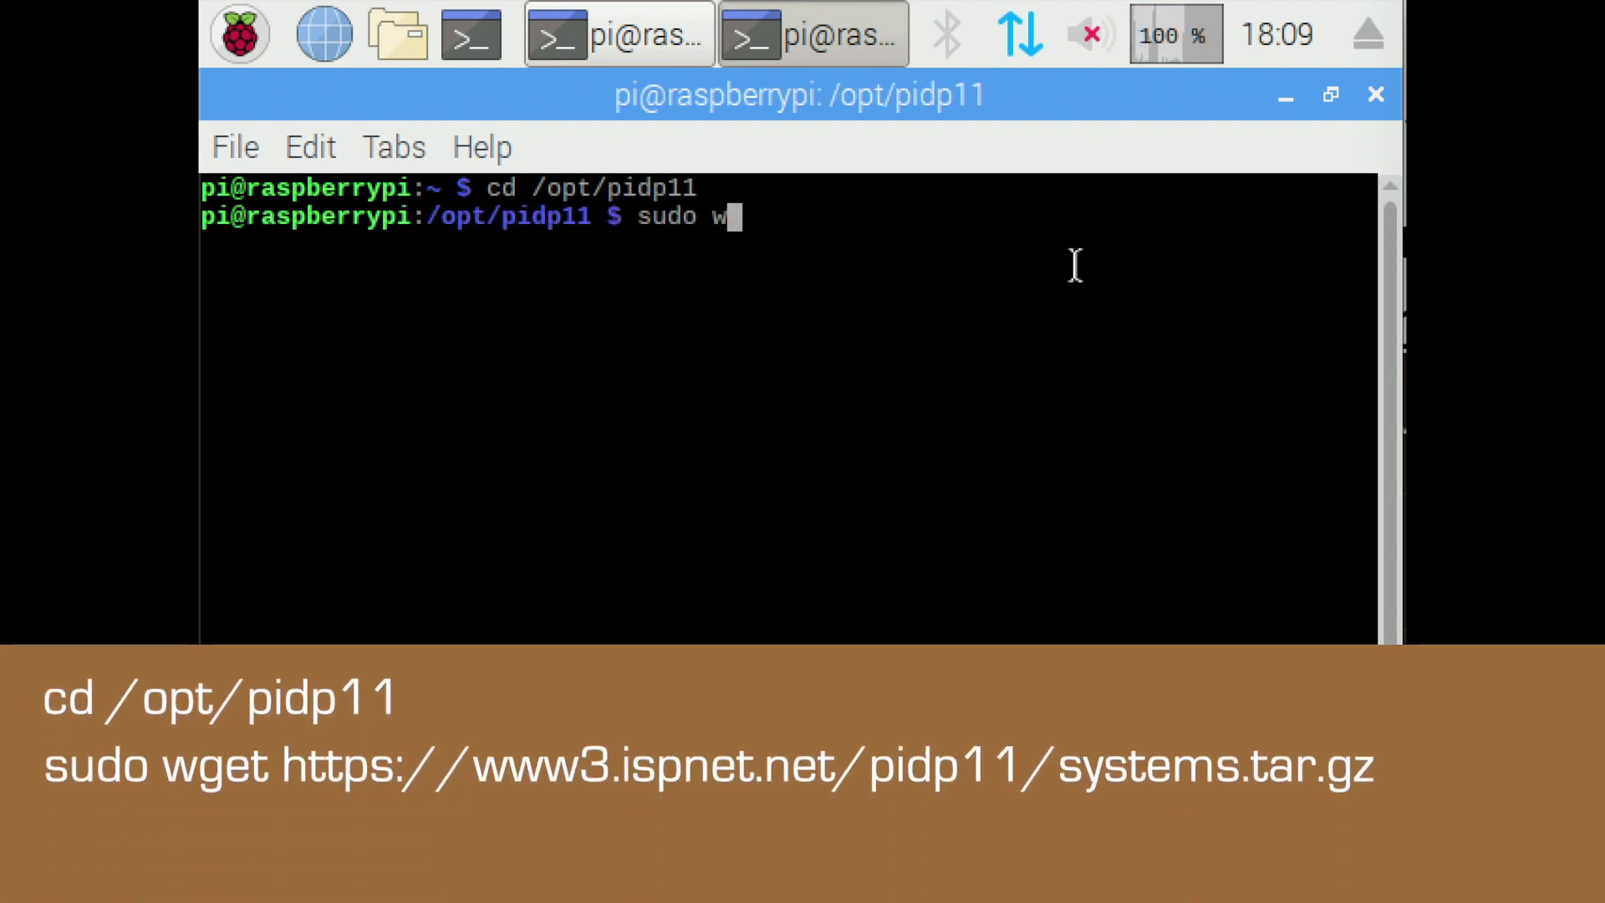
pyautogui.write('get https://www3.')
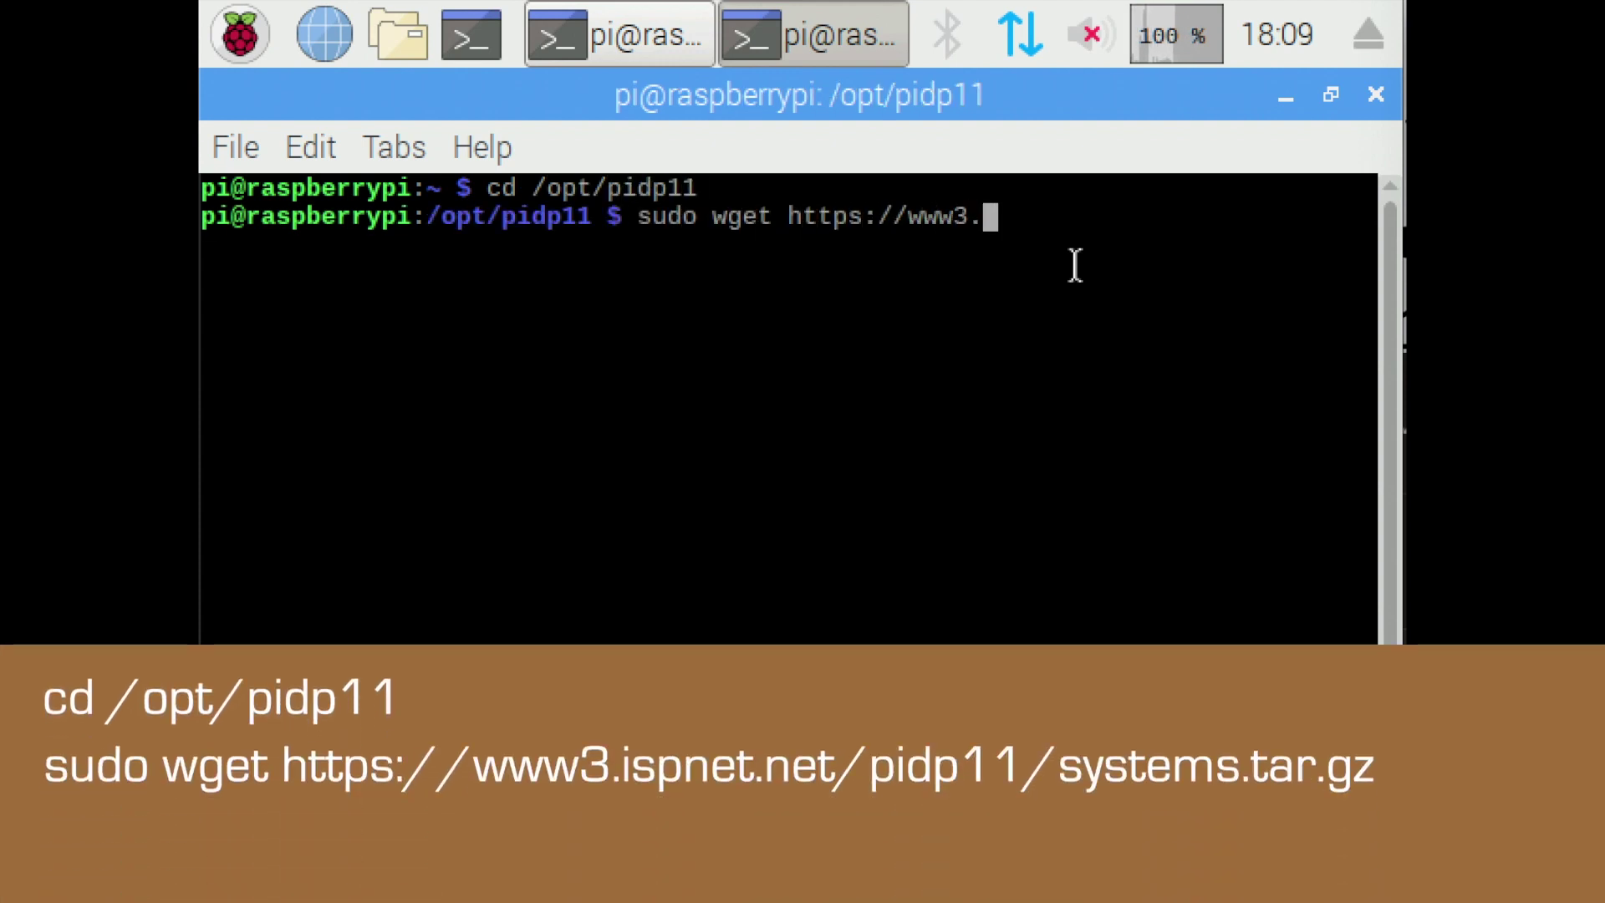
pyautogui.write('ispnet.net/pi')
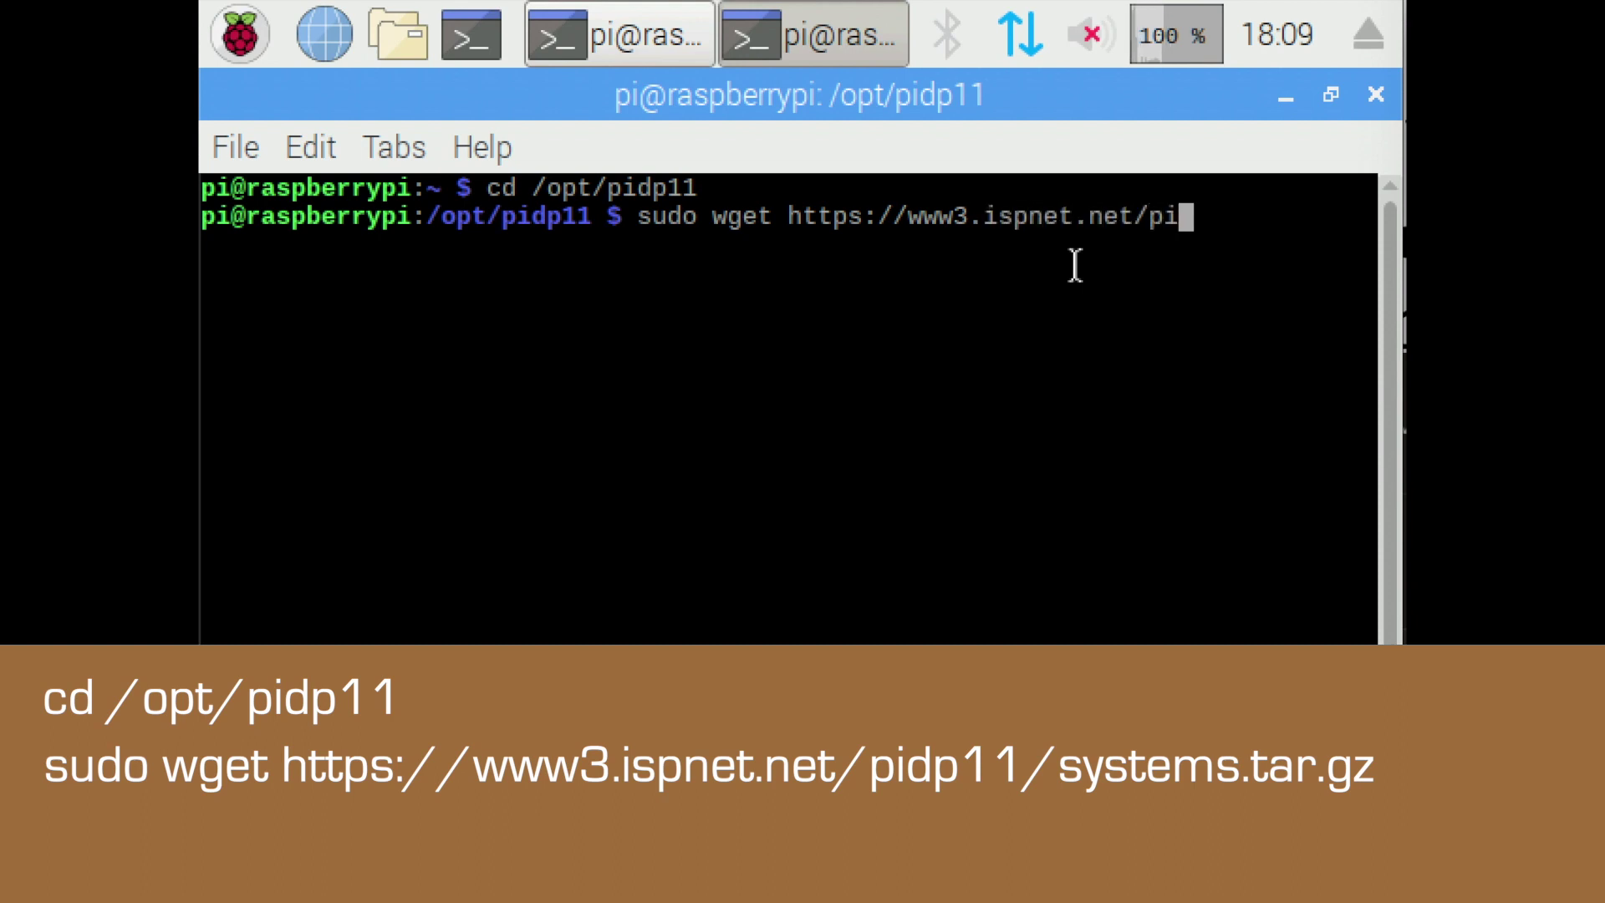
pyautogui.write('dp11/systems.tar.gz')
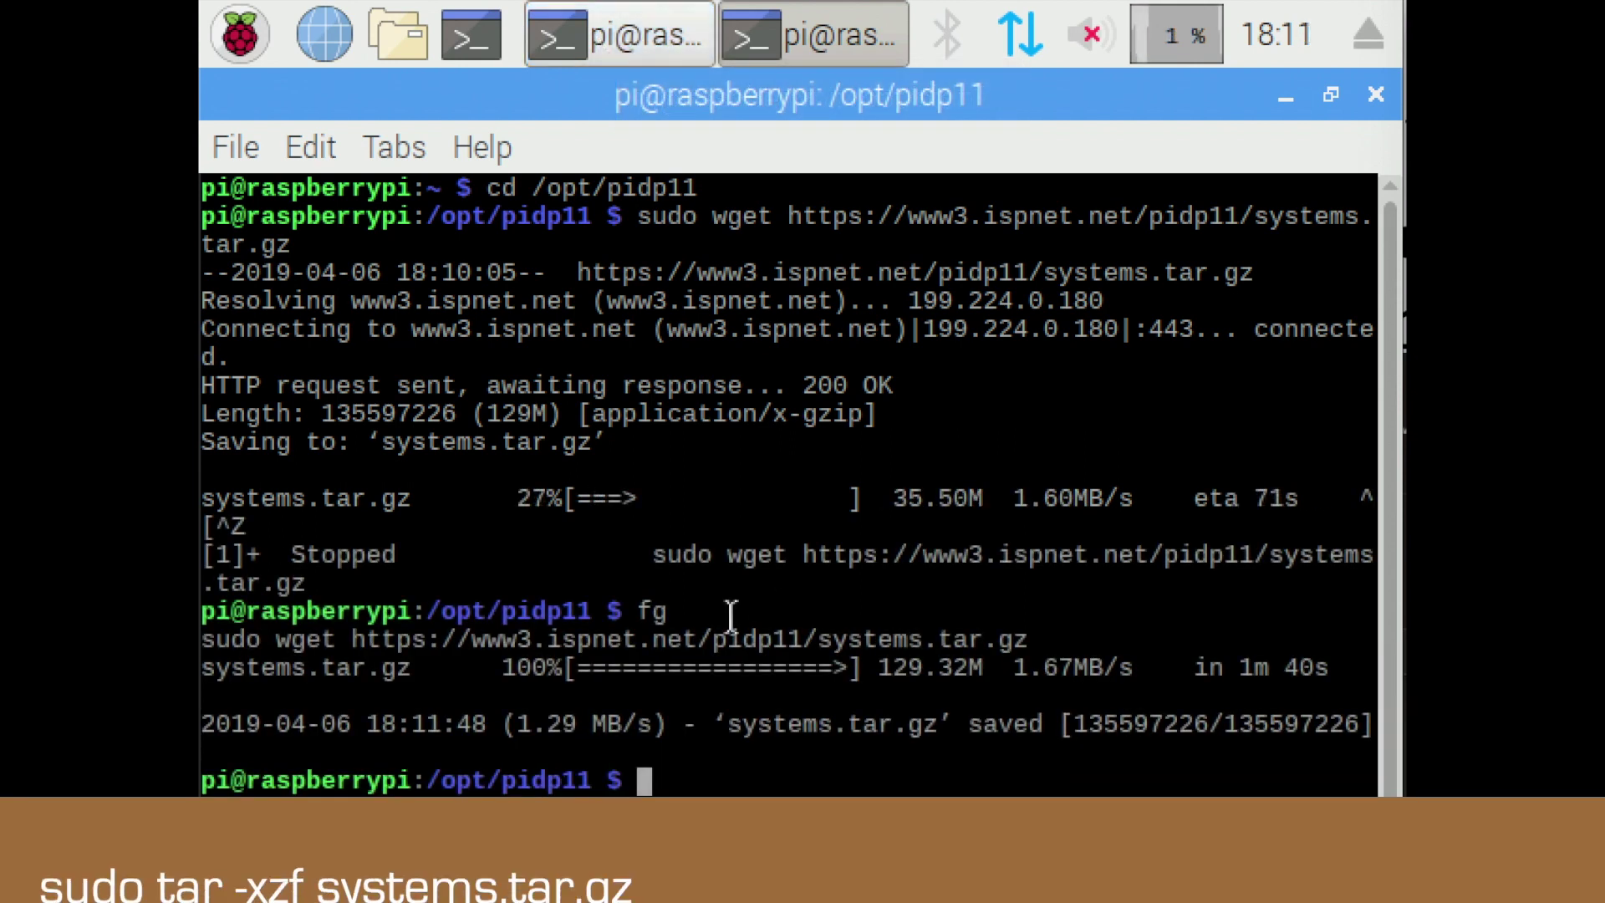
pyautogui.write('sudo tar -xxz')
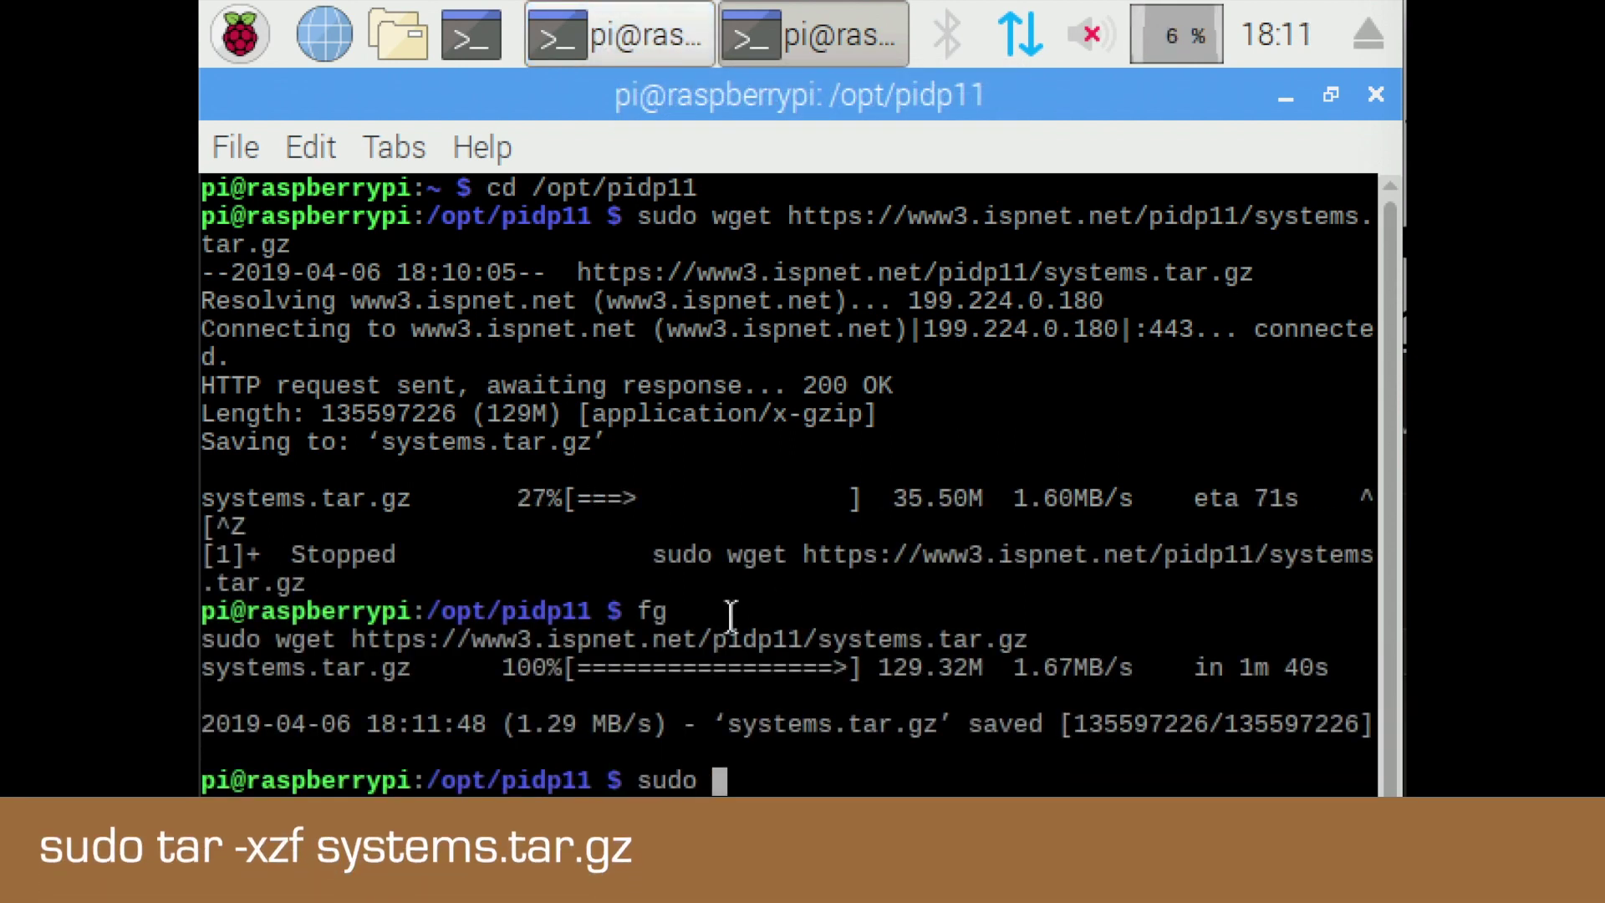
pyautogui.write(' systems.tar.gz')
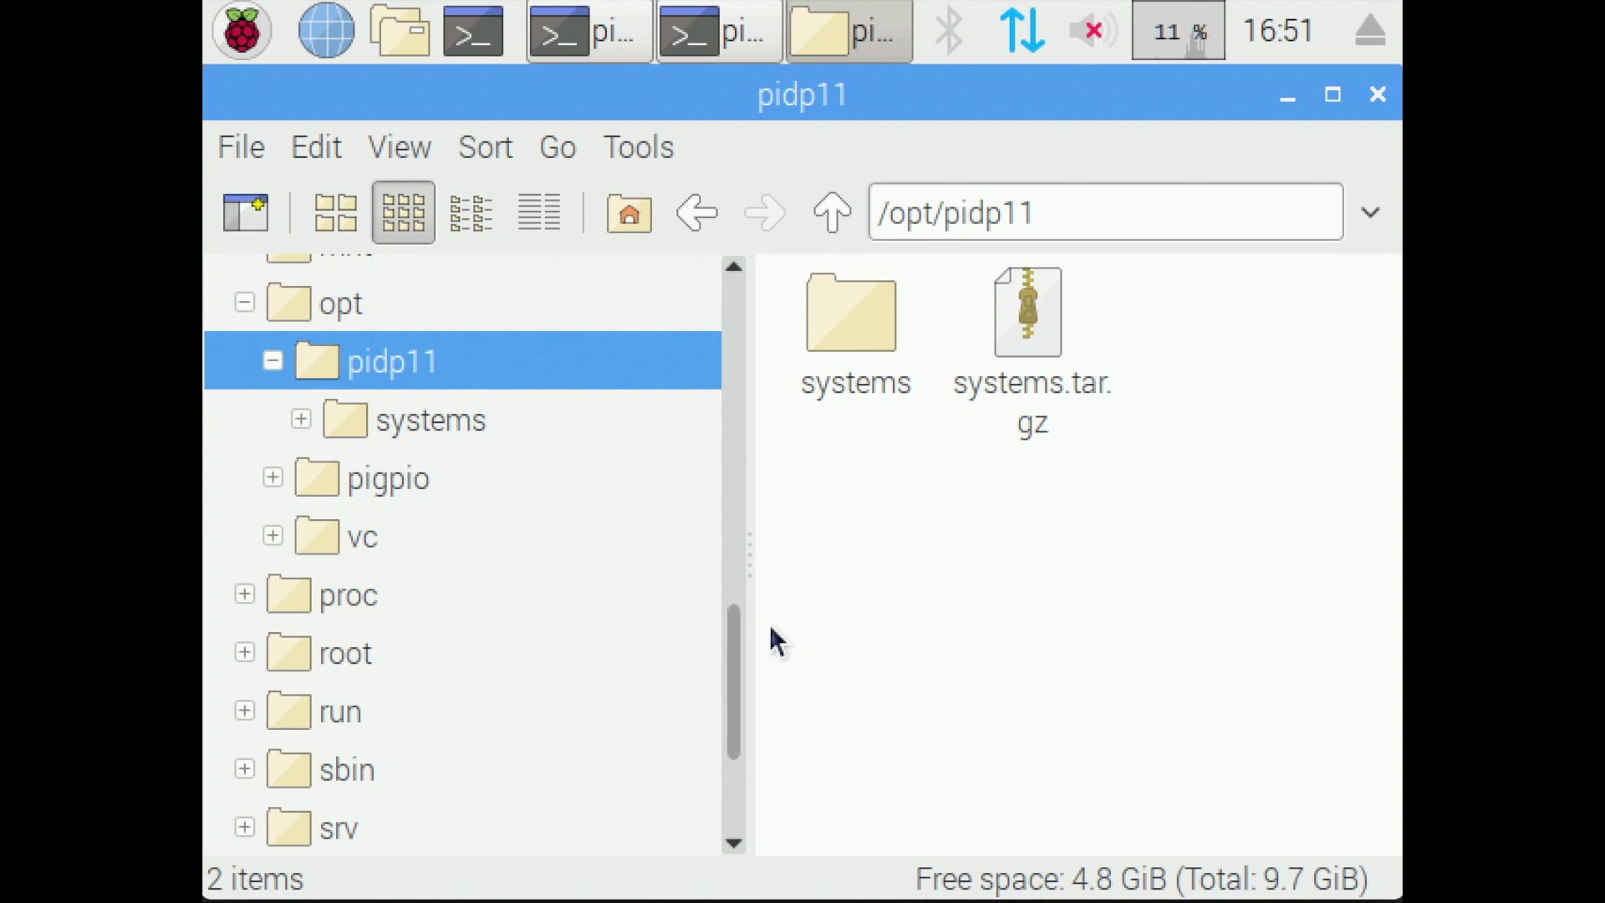
# Expand and select /opt/pidp11/systems in the folder tree to list its 211bsd, blinky and unix6 subfolders.
pyautogui.click(299, 419)
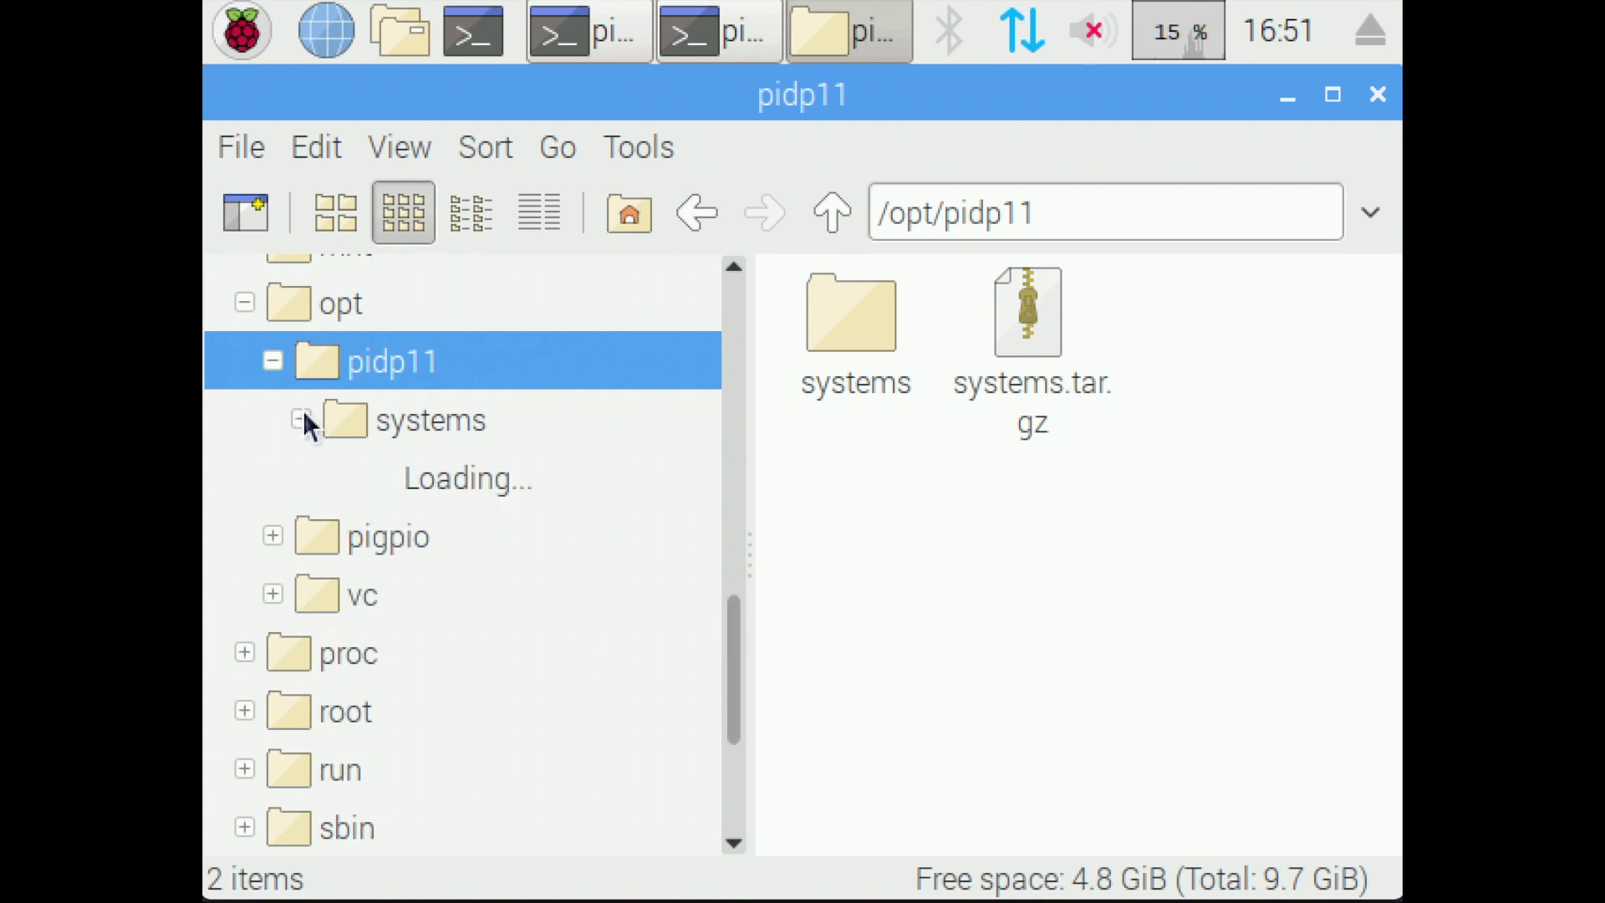
pyautogui.scroll(-3, 404, 572)
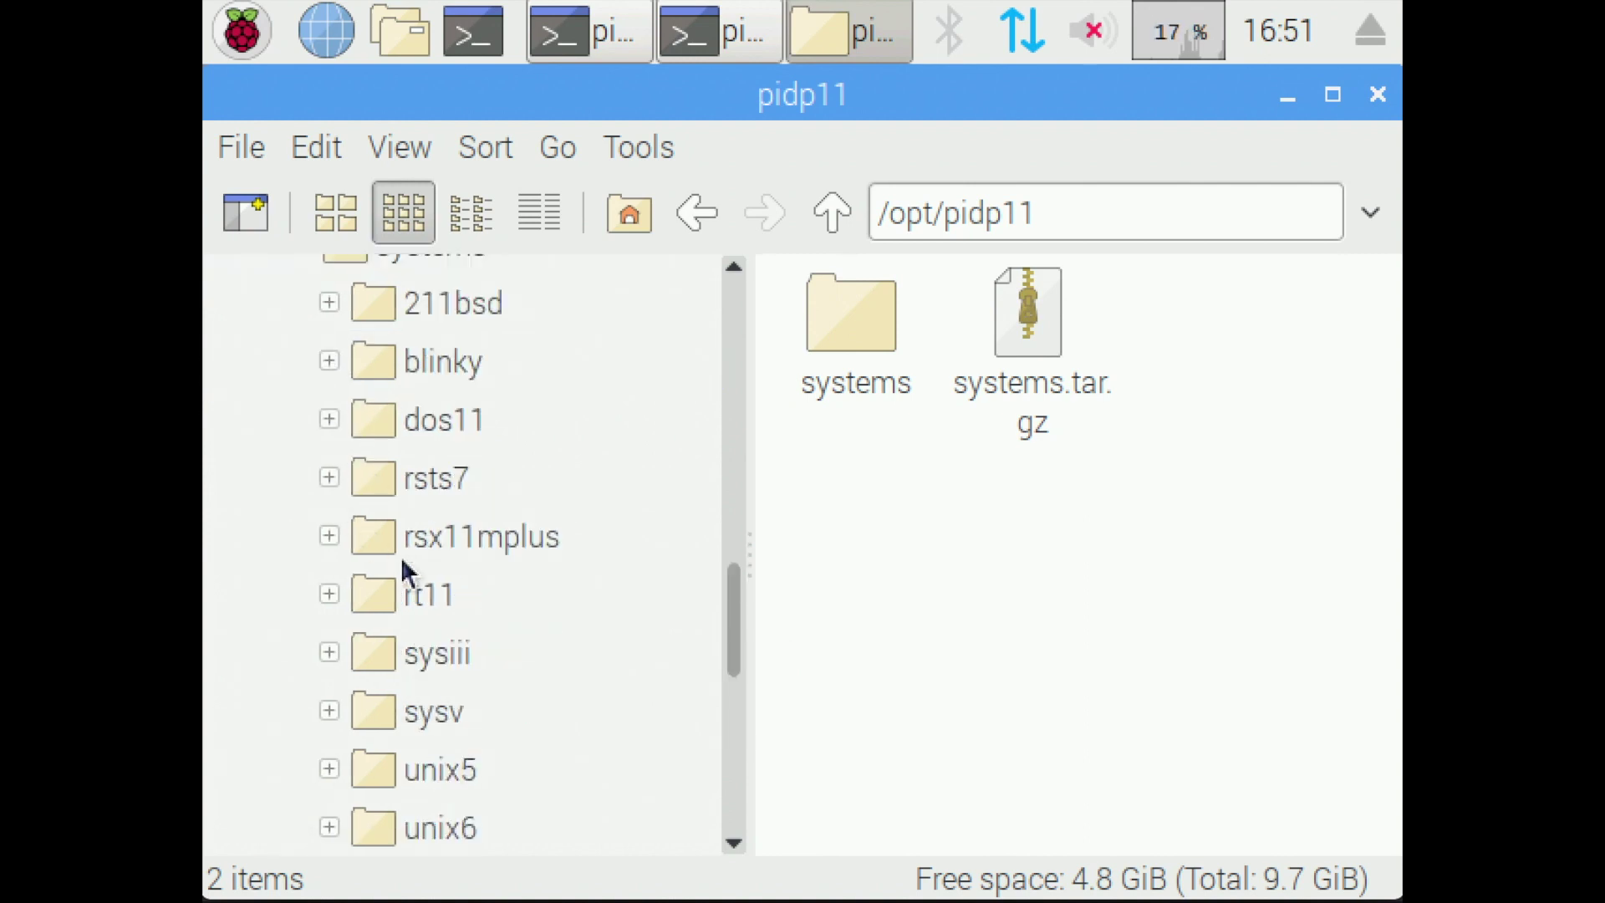
pyautogui.scroll(3, 407, 573)
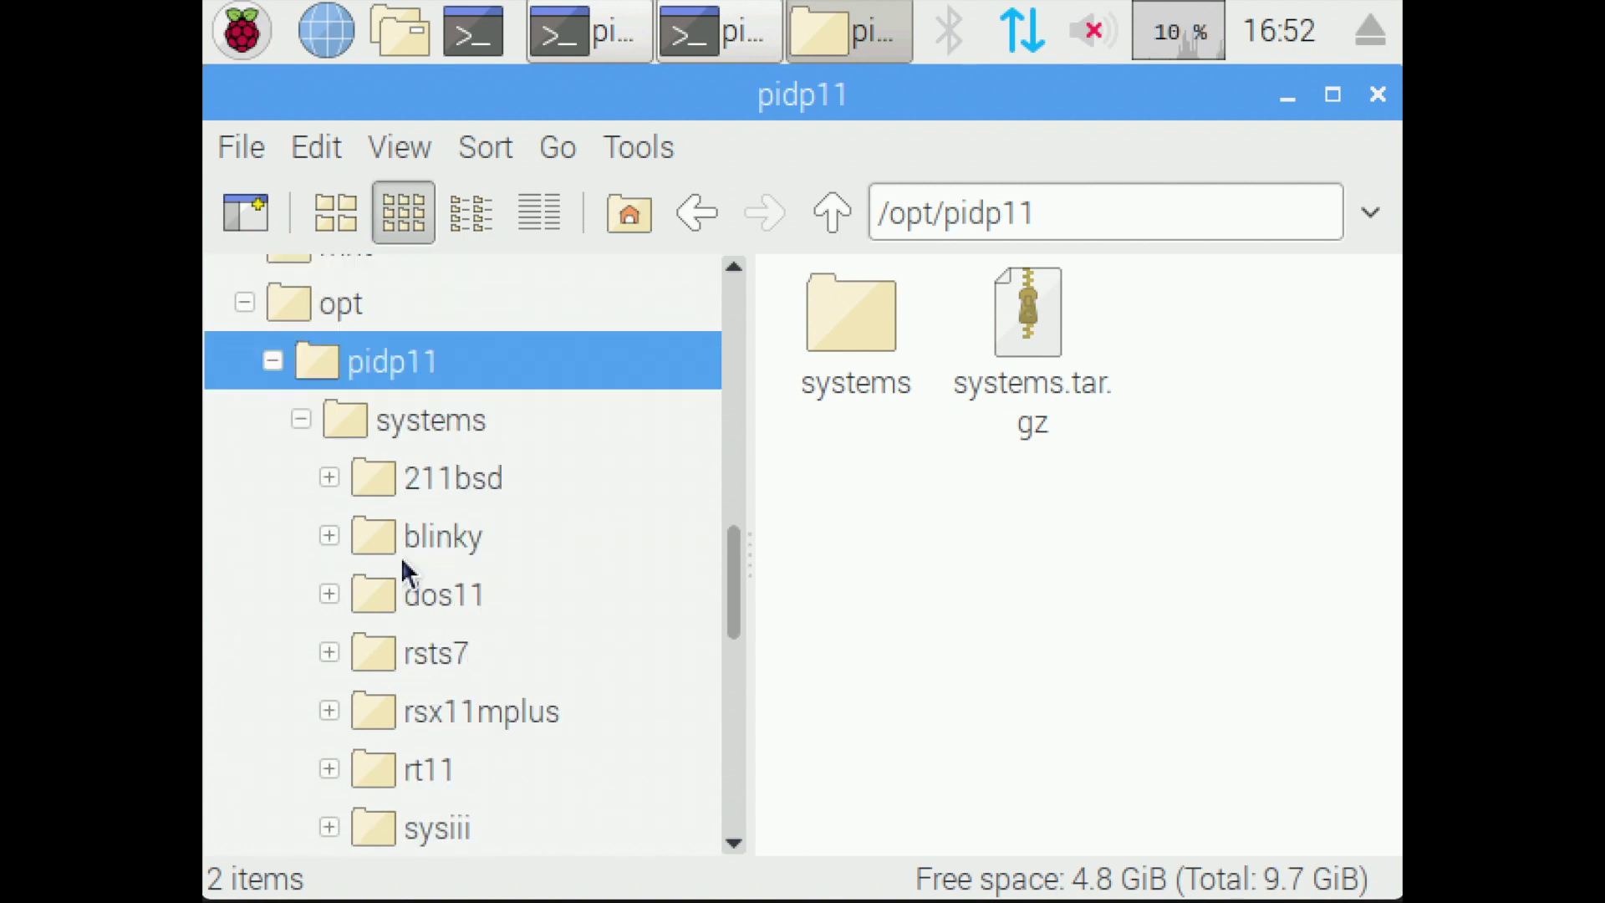
pyautogui.click(453, 422)
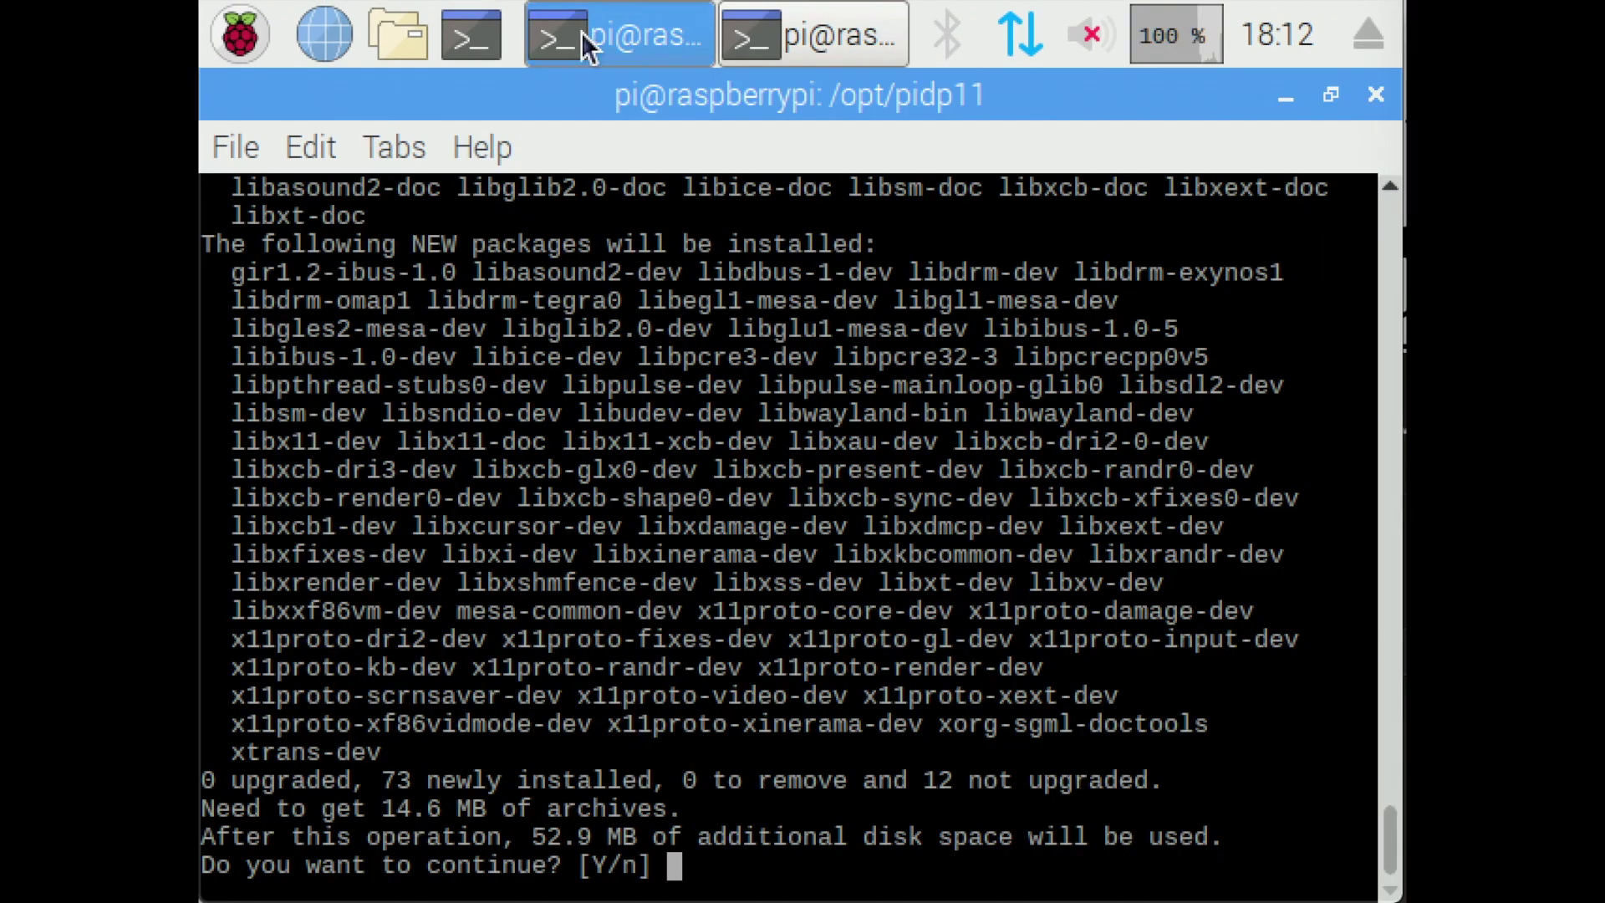
# Answer y to install the 73 required packages, then enter sudo reboot.
pyautogui.write('y')
pyautogui.press('Return')
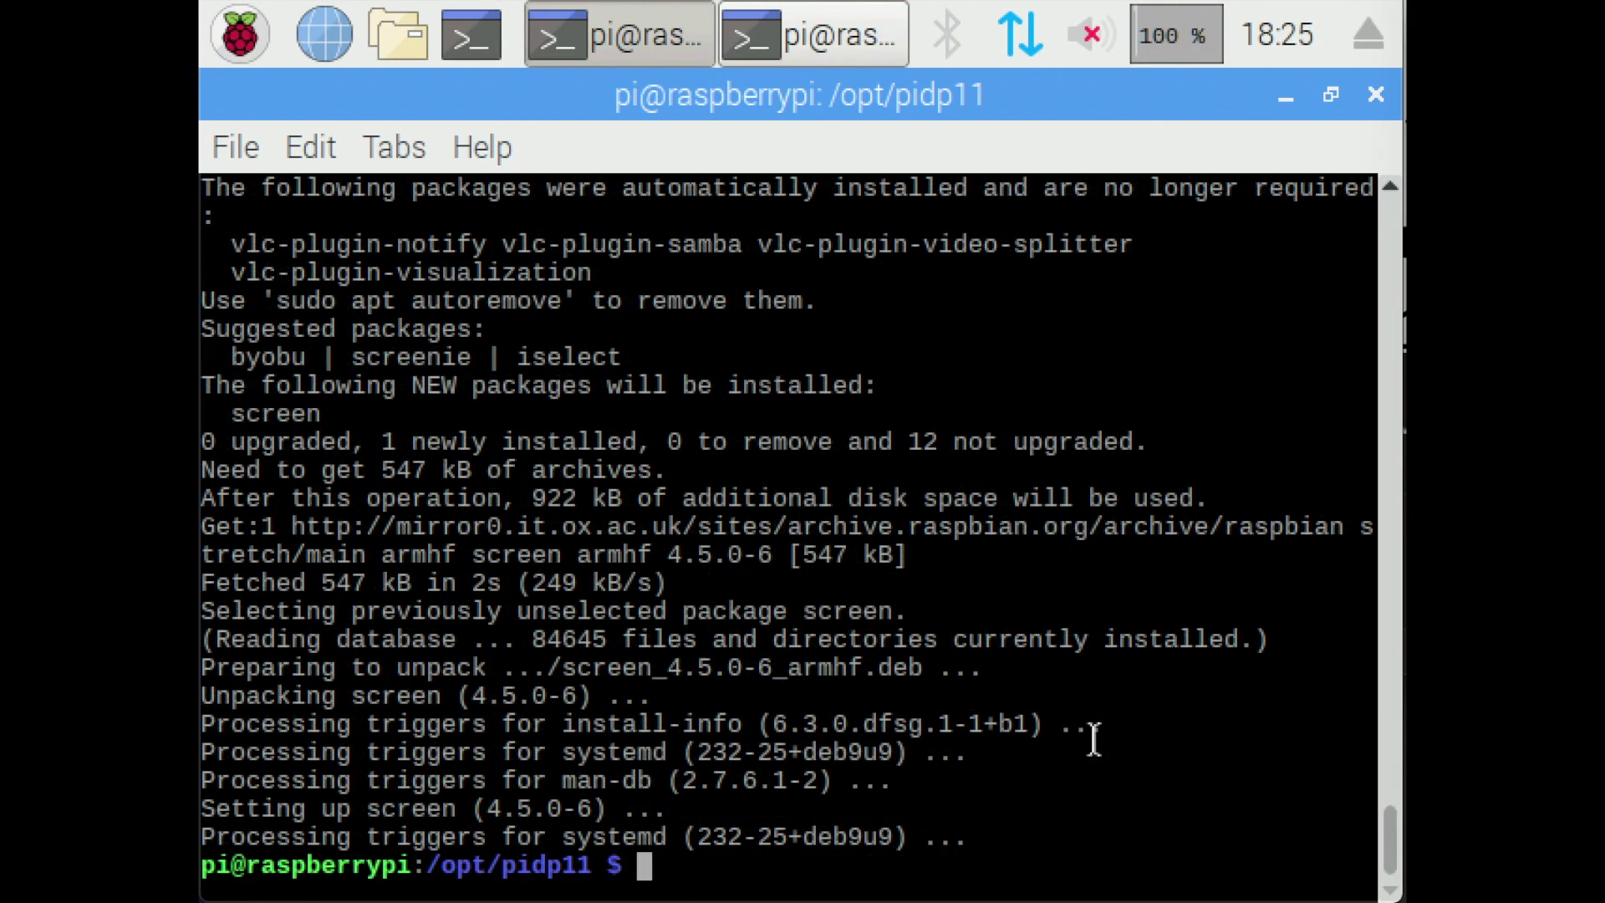
pyautogui.write('sudo reboot')
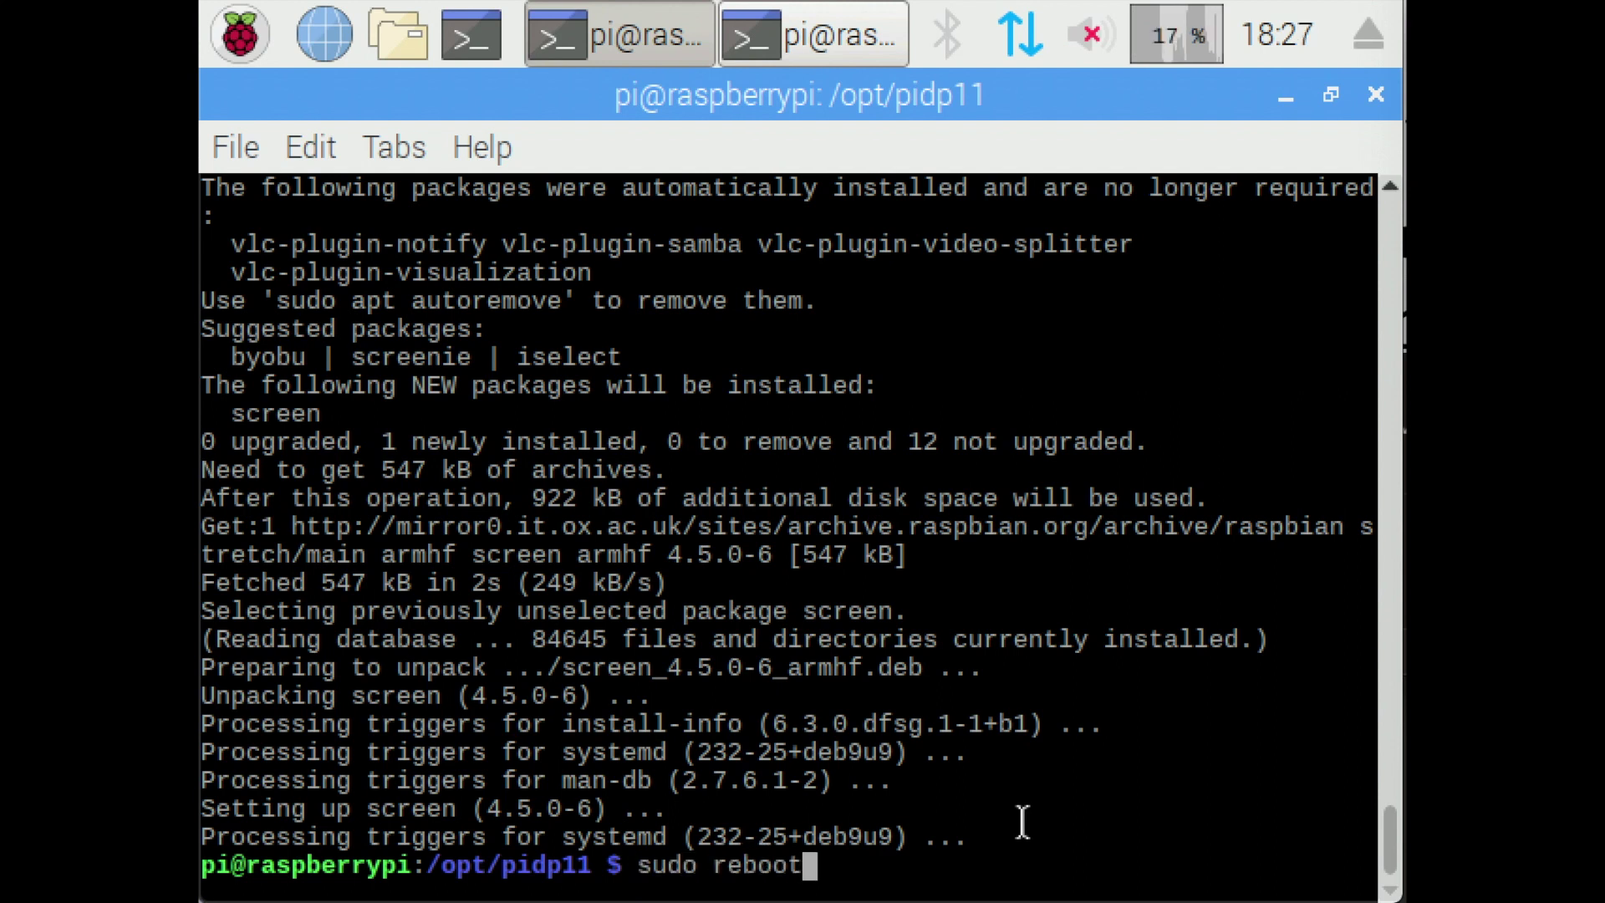